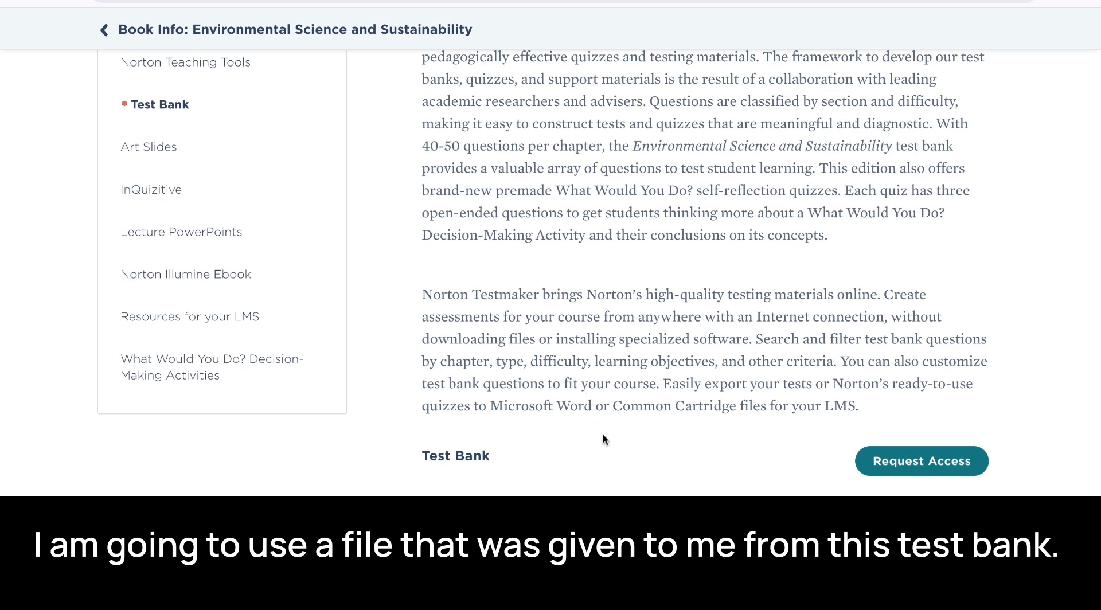
# - Go to the CETL-101 course settings and open the course content import page
pyautogui.scroll(4, 602, 440)
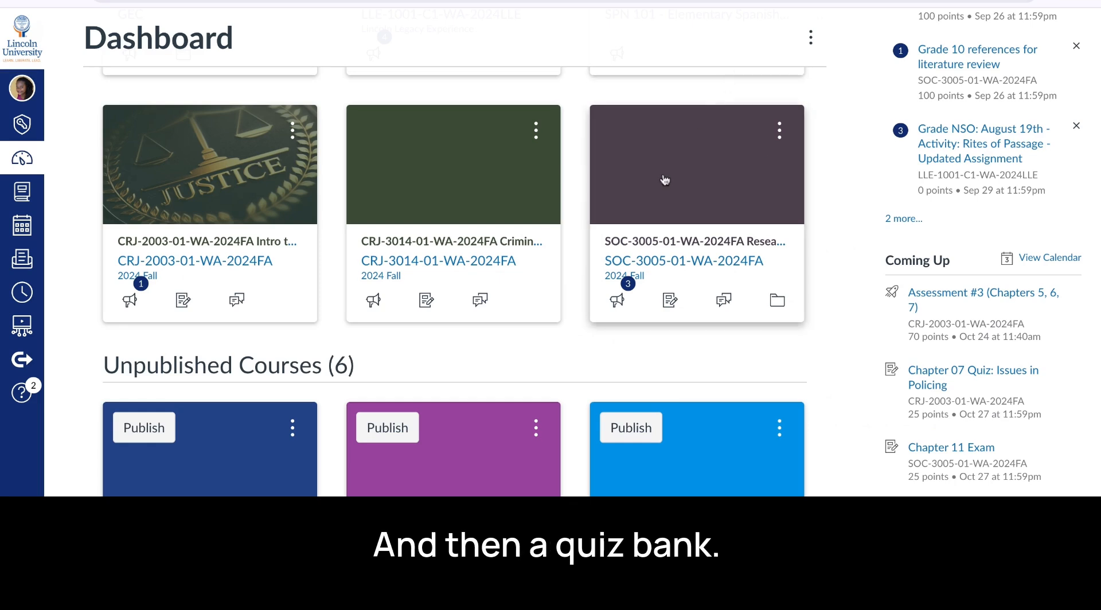
pyautogui.scroll(-7, 665, 180)
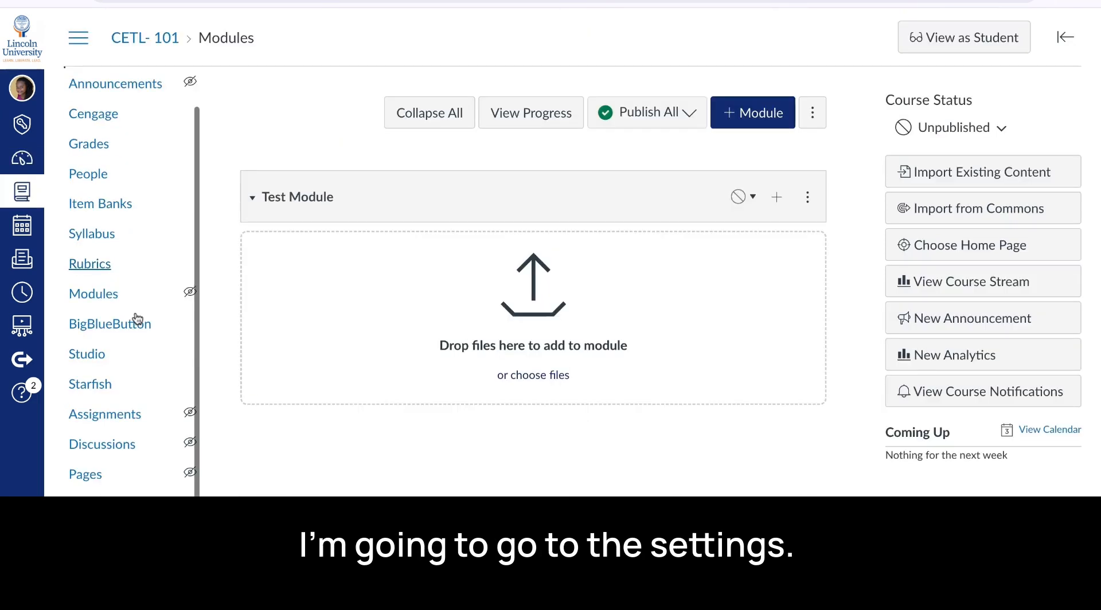
pyautogui.scroll(-3, 136, 320)
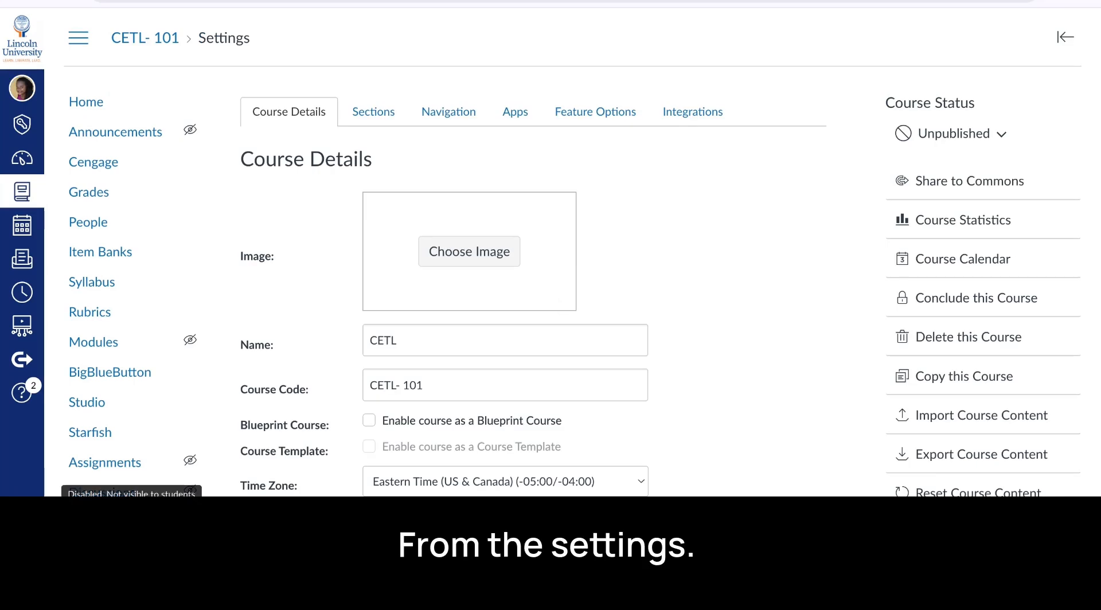
pyautogui.scroll(-2, 823, 260)
pyautogui.scroll(-3, 892, 266)
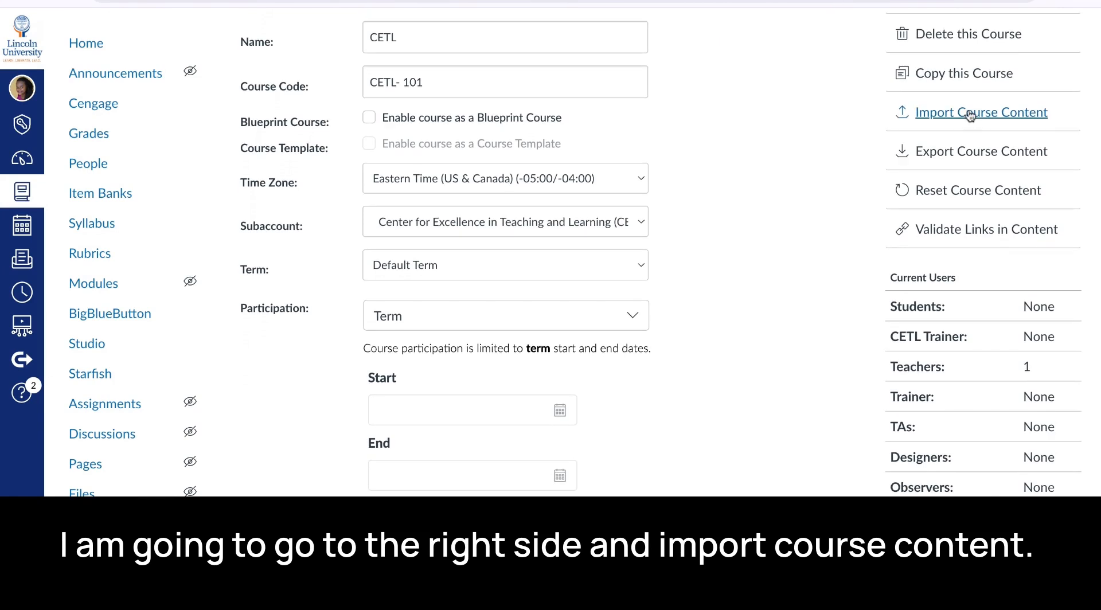
pyautogui.click(970, 113)
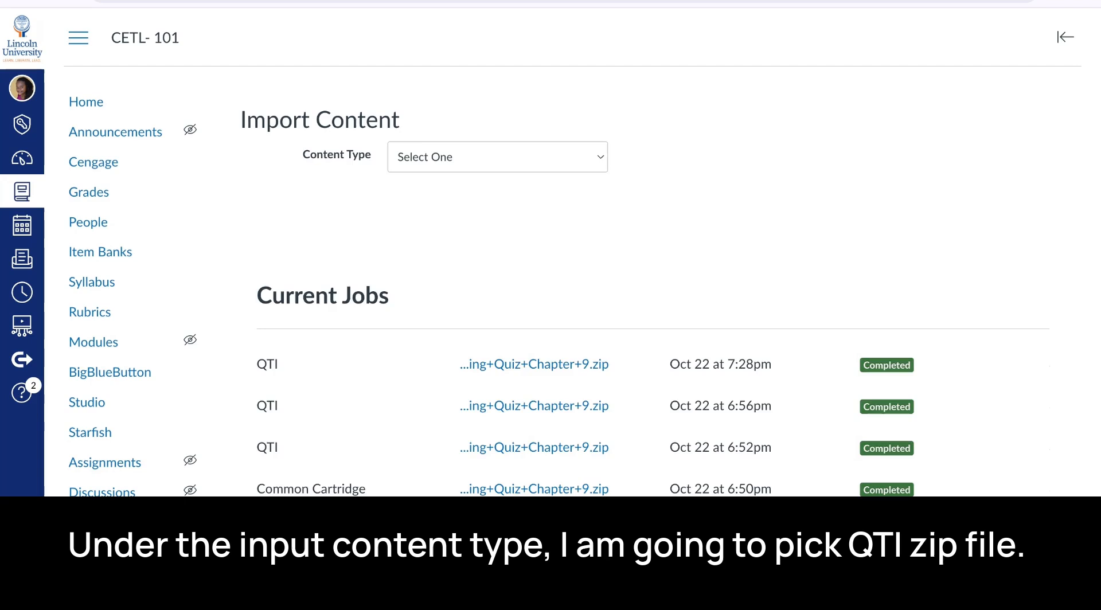
# - Import Reading Quiz Chapter 9.zip as a QTI .zip file into a new question bank named "Testing the bank"
pyautogui.click(560, 341)
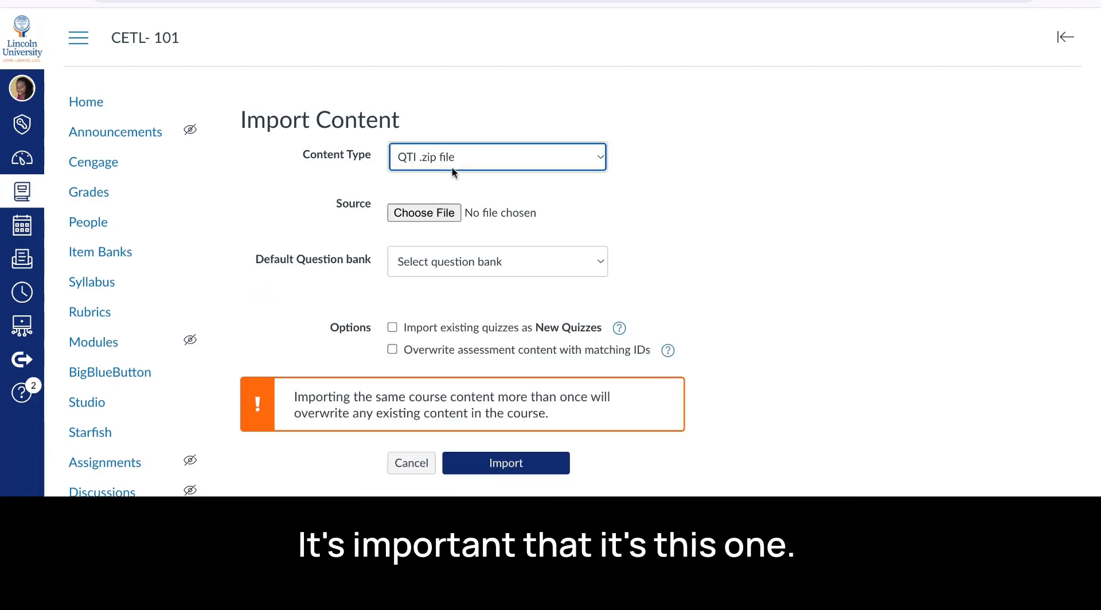
pyautogui.click(452, 215)
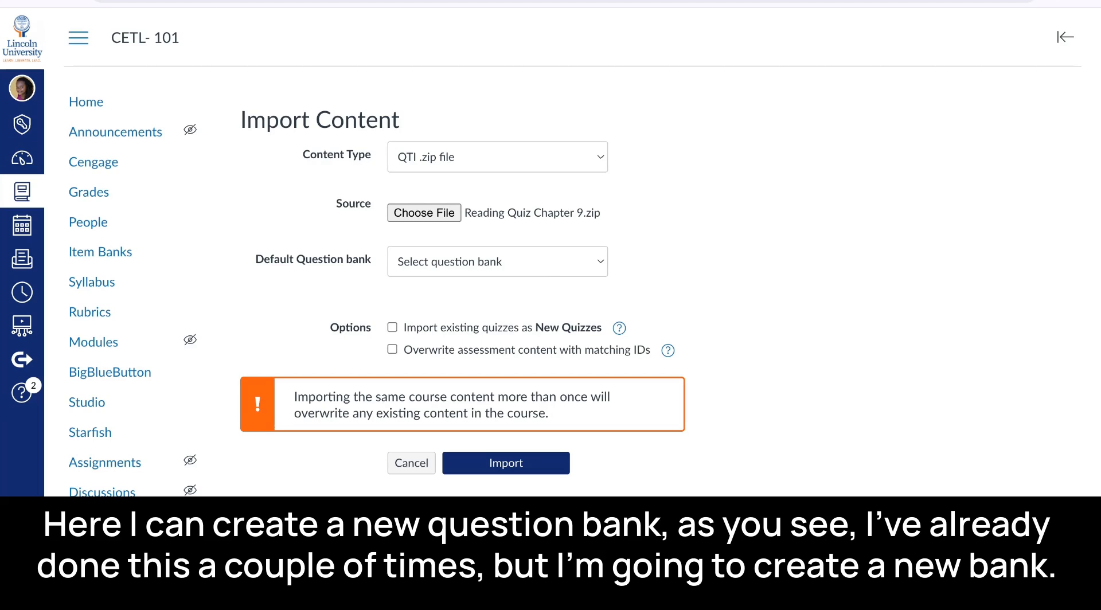
pyautogui.click(528, 291)
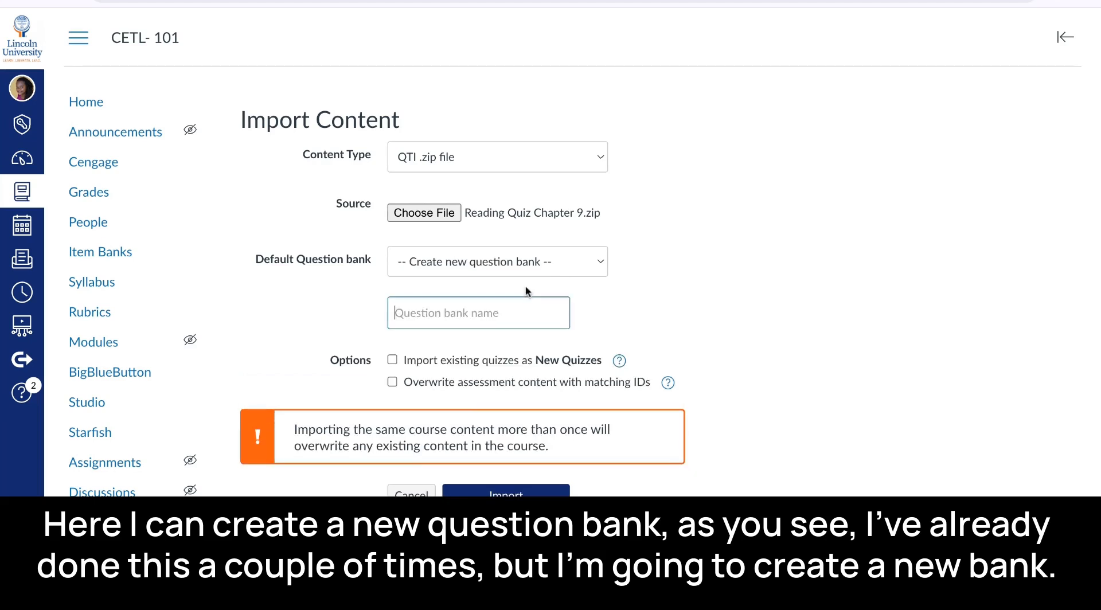
pyautogui.write('Testing the bank')
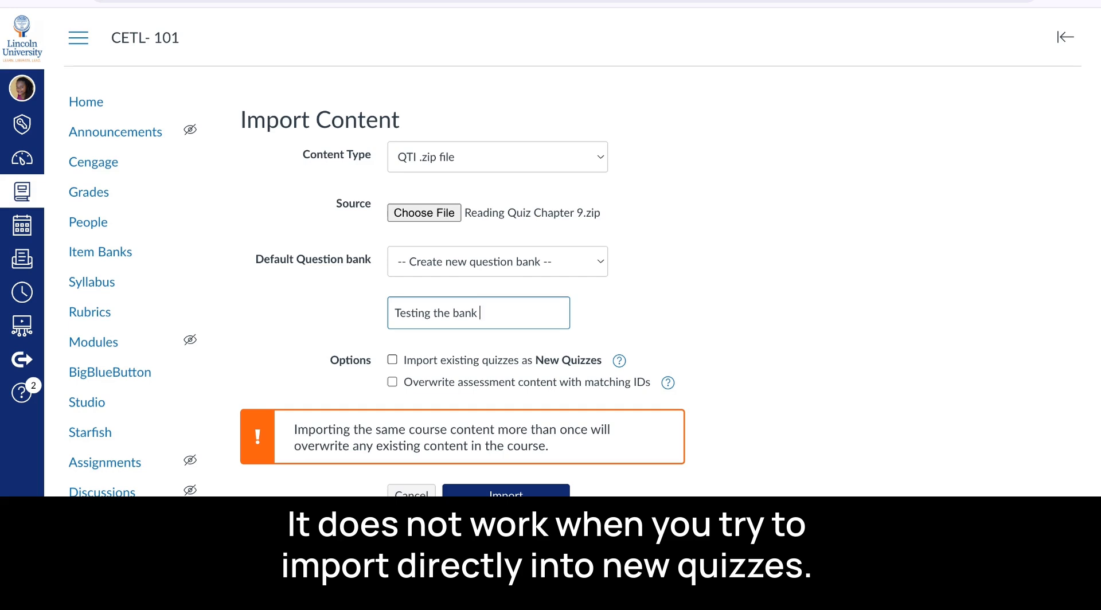
pyautogui.scroll(-1, 516, 329)
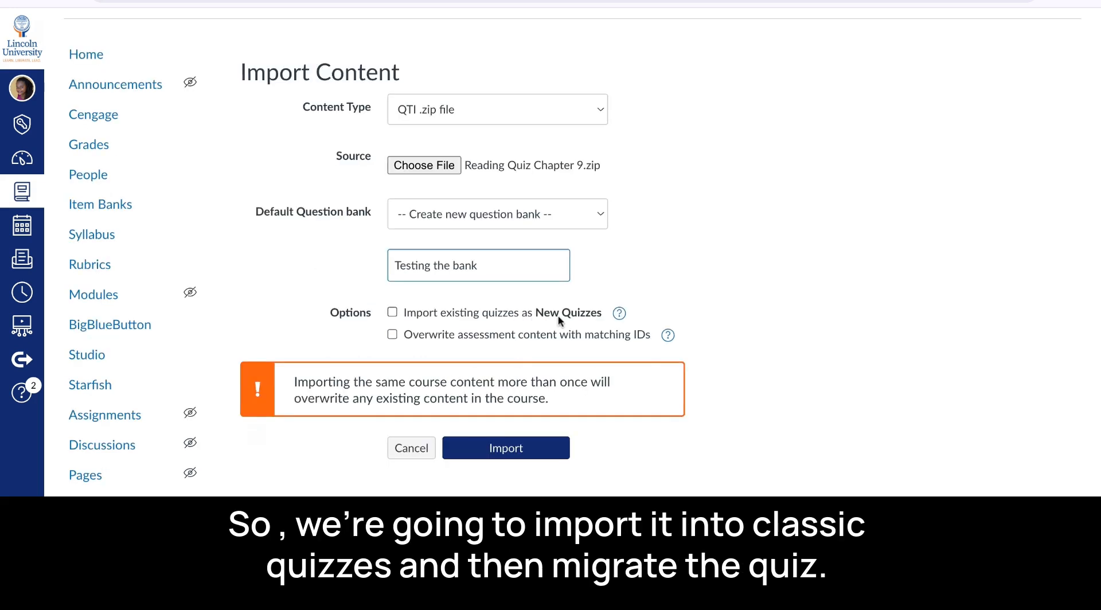
pyautogui.scroll(-2, 483, 289)
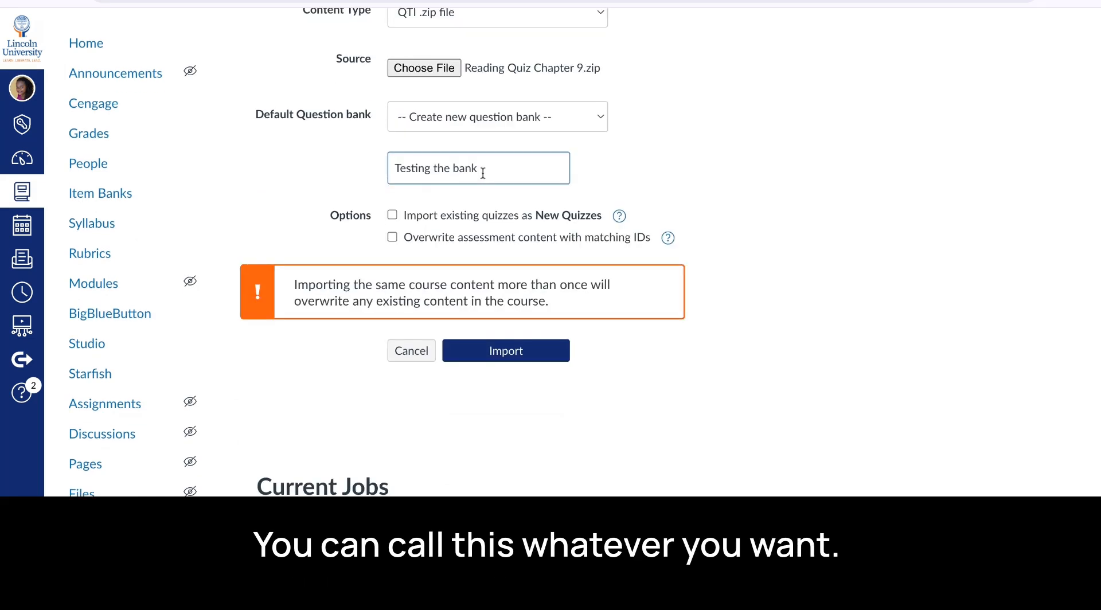
pyautogui.click(471, 358)
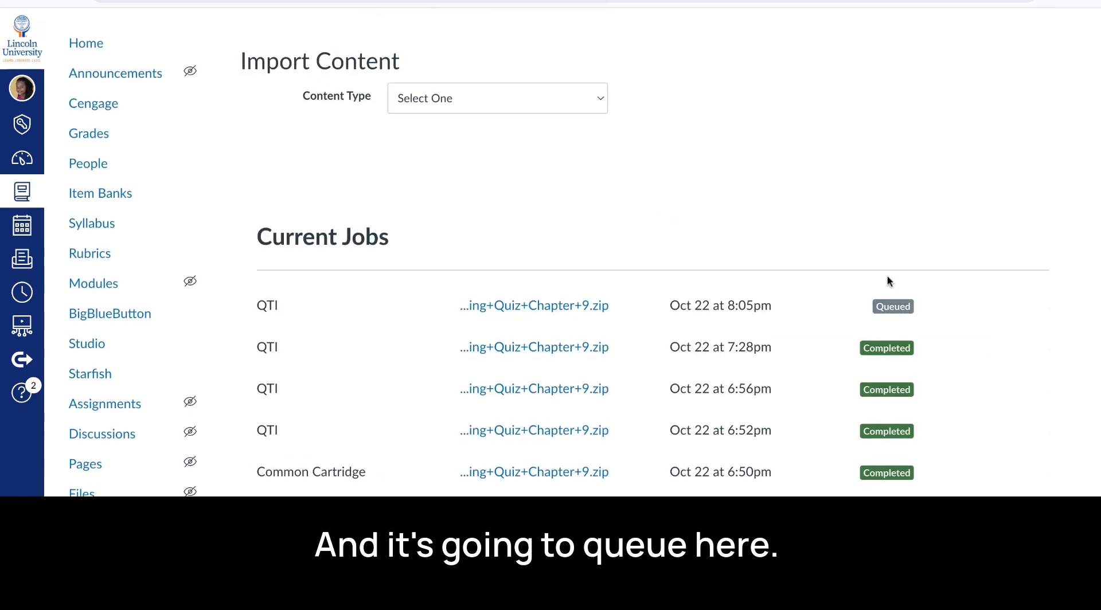
pyautogui.scroll(2, 878, 317)
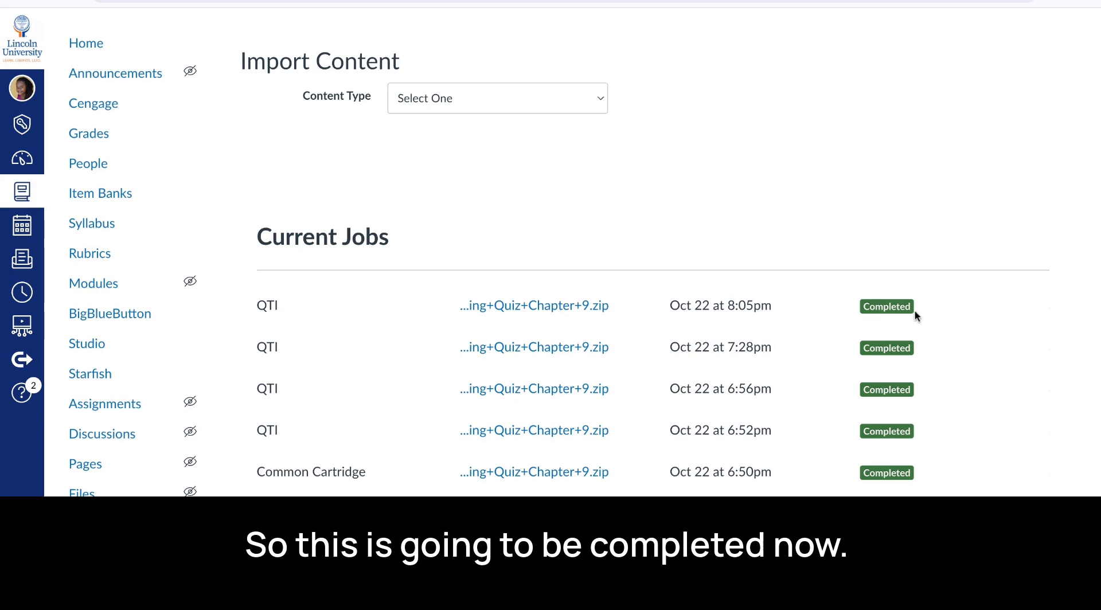
# - Open the imported Reading Quiz Chapter 9 from the course's quizzes and preview its questions
pyautogui.scroll(-2, 145, 378)
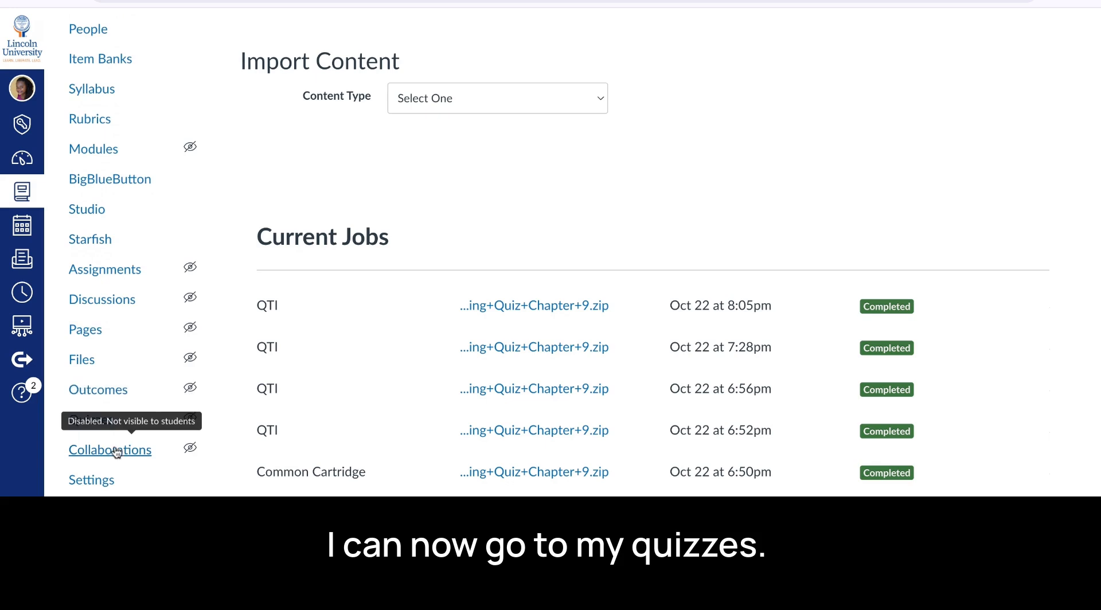
pyautogui.click(101, 425)
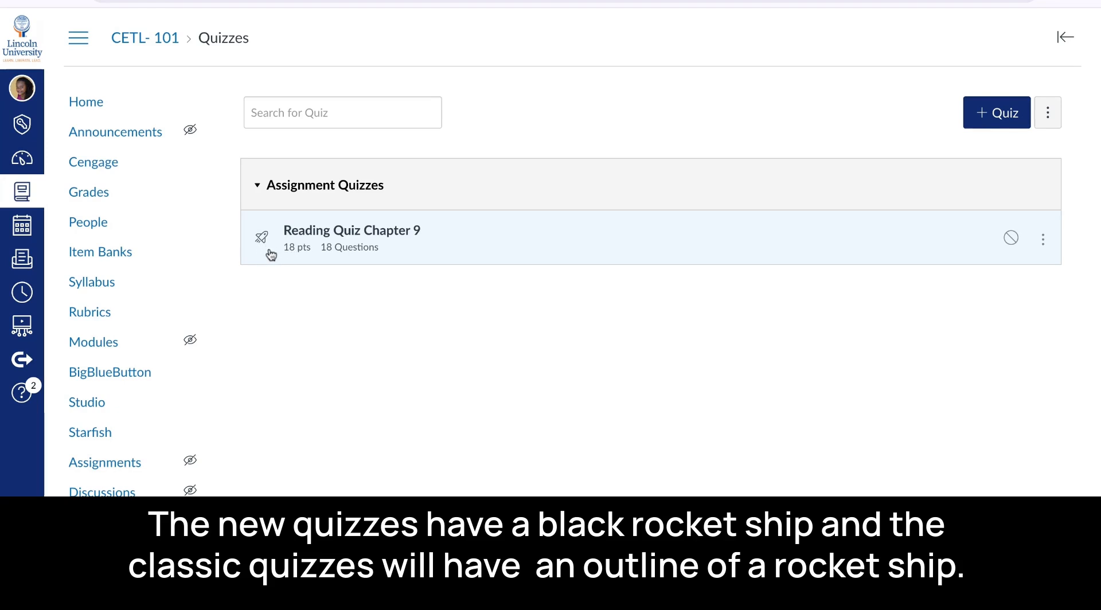
pyautogui.click(395, 237)
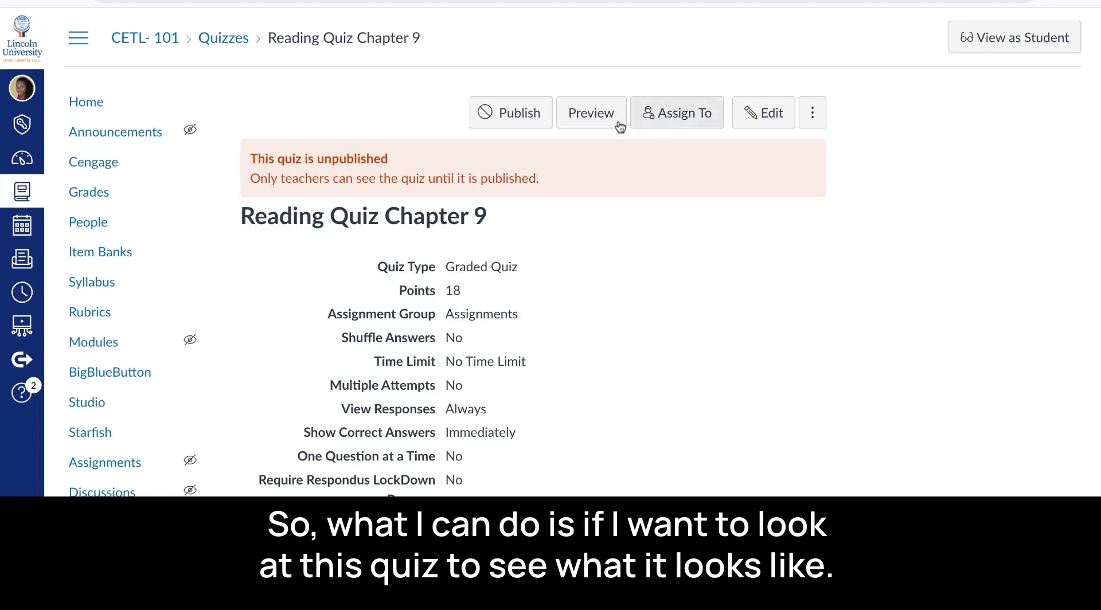
pyautogui.click(592, 124)
pyautogui.scroll(-8, 508, 369)
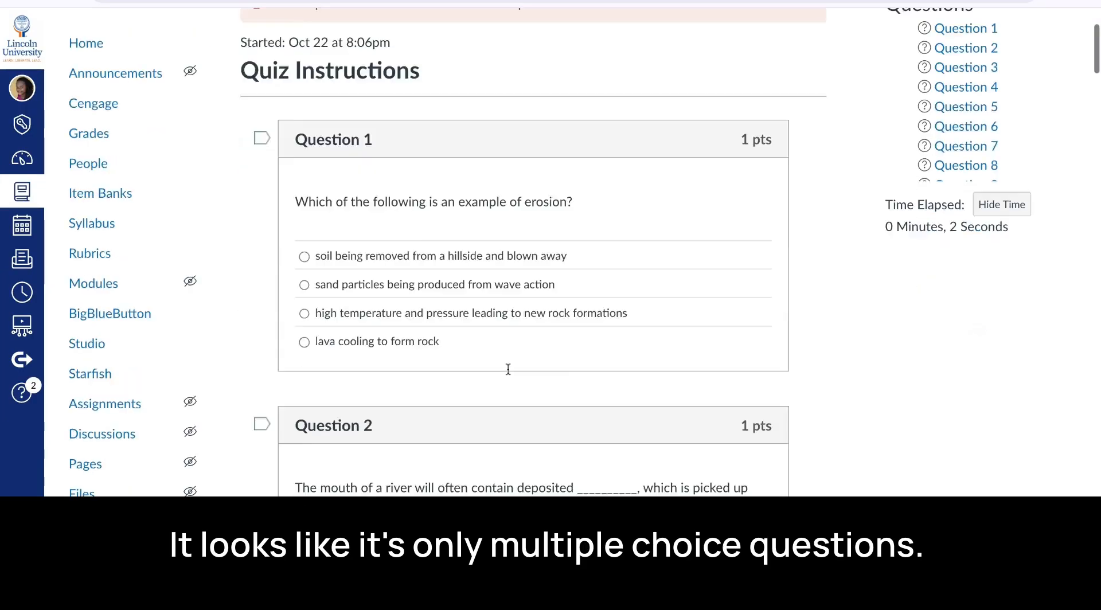
pyautogui.scroll(-20, 508, 369)
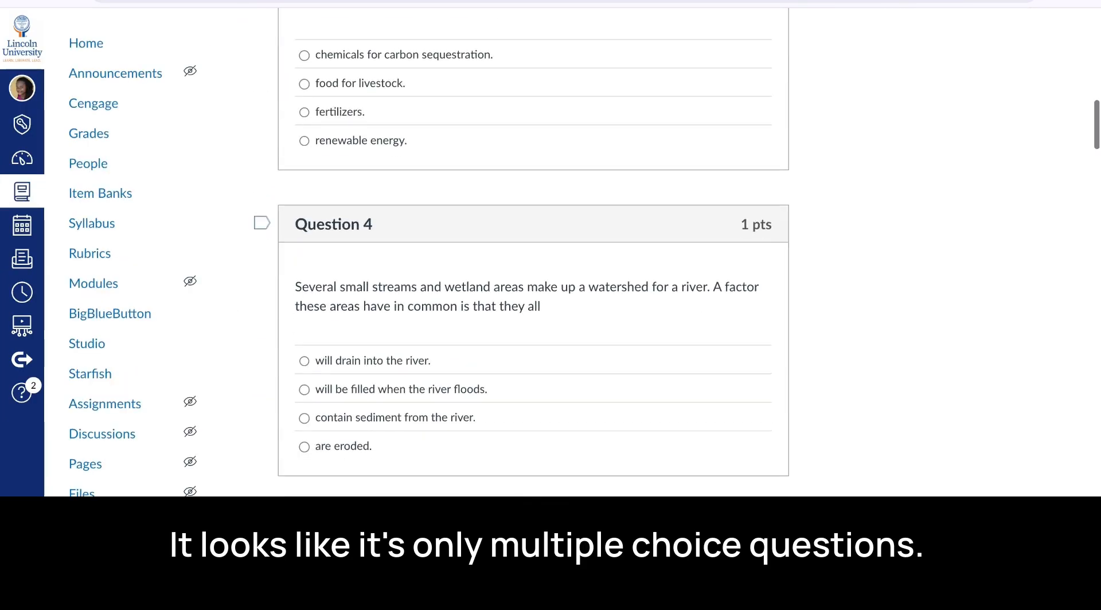
pyautogui.scroll(20, 472, 274)
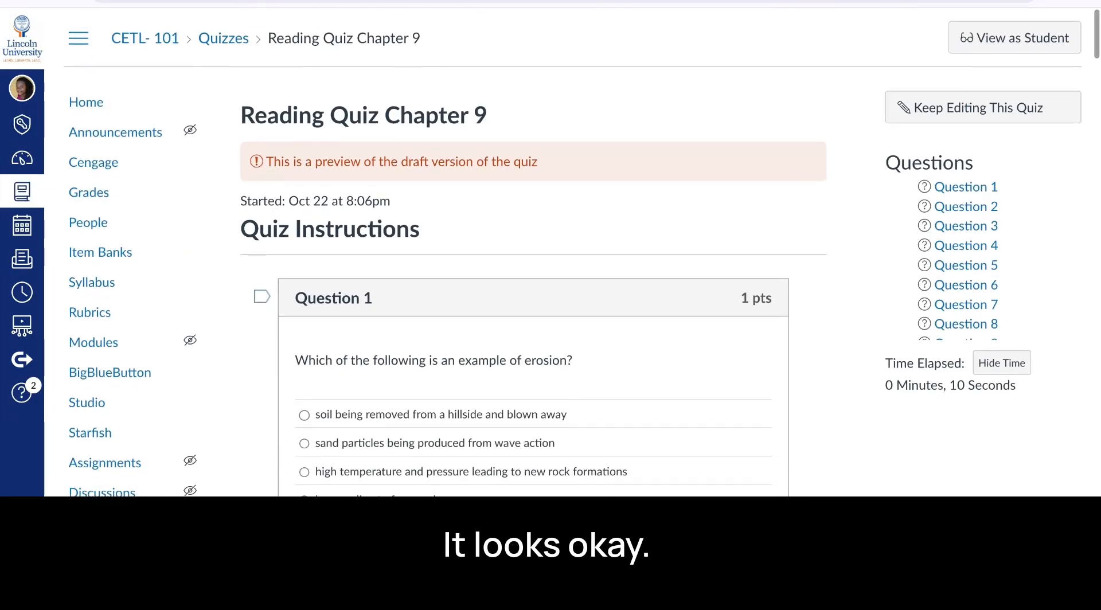
# - Migrate the classic Reading Quiz Chapter 9 to New Quizzes from the quiz list and delete the classic original
pyautogui.click(24, 3)
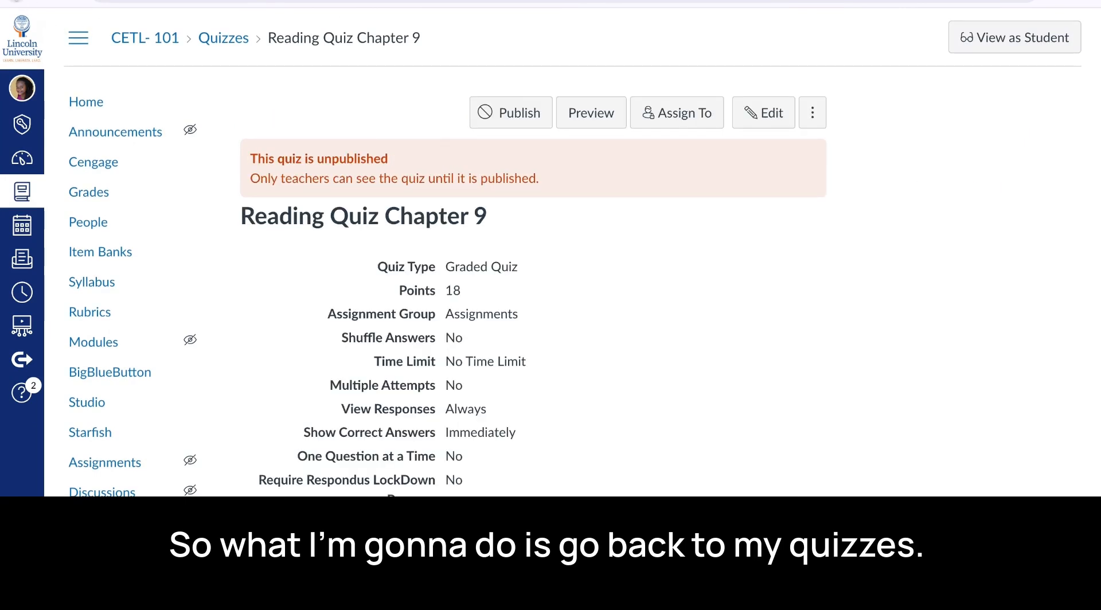
pyautogui.click(17, 1)
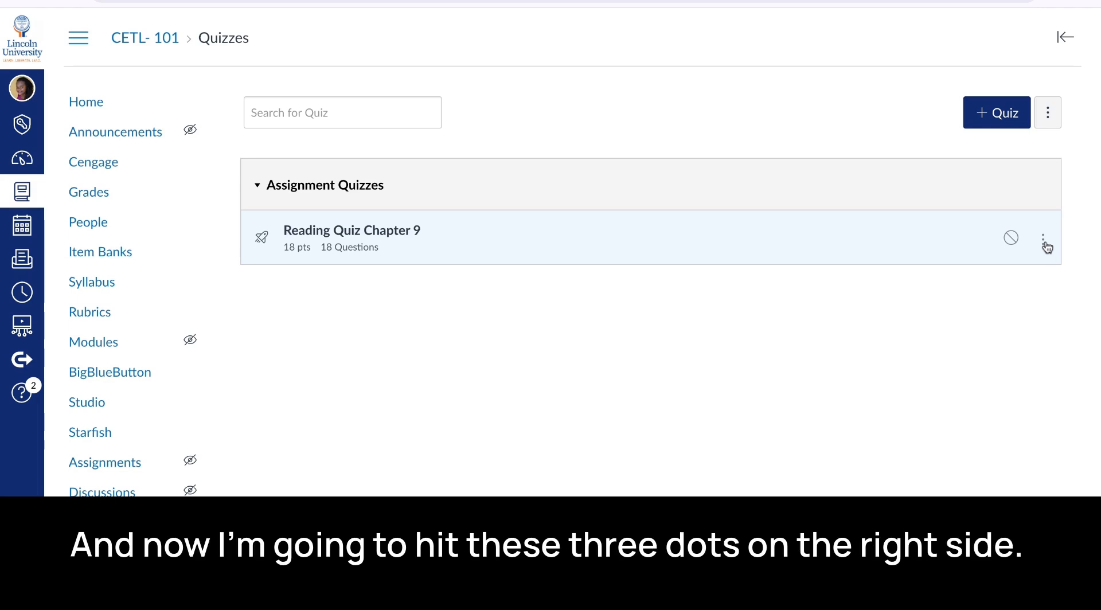
pyautogui.click(1043, 241)
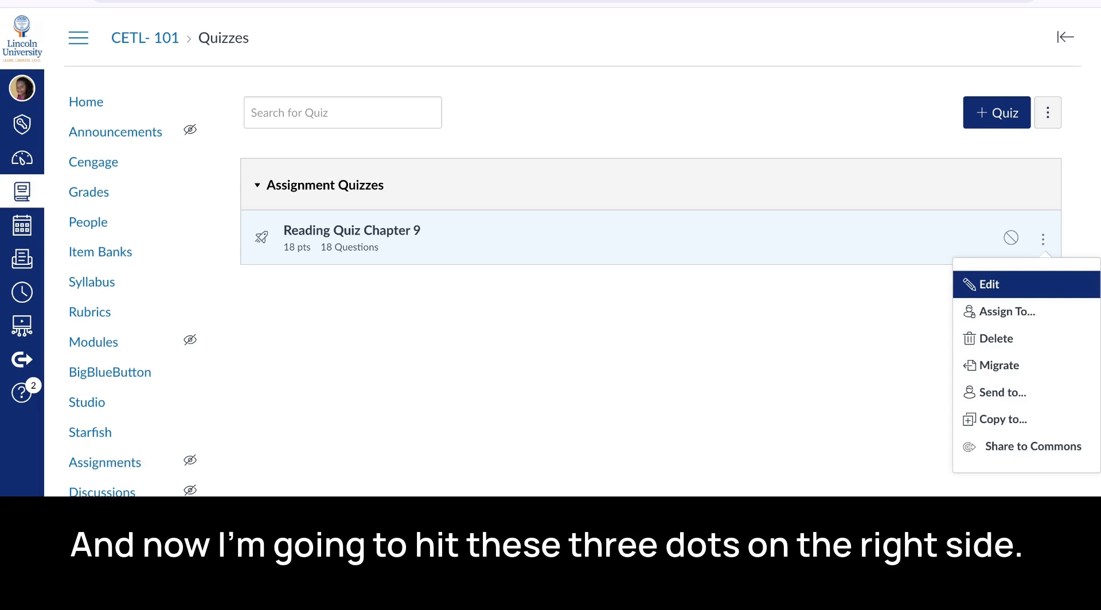
pyautogui.click(1028, 365)
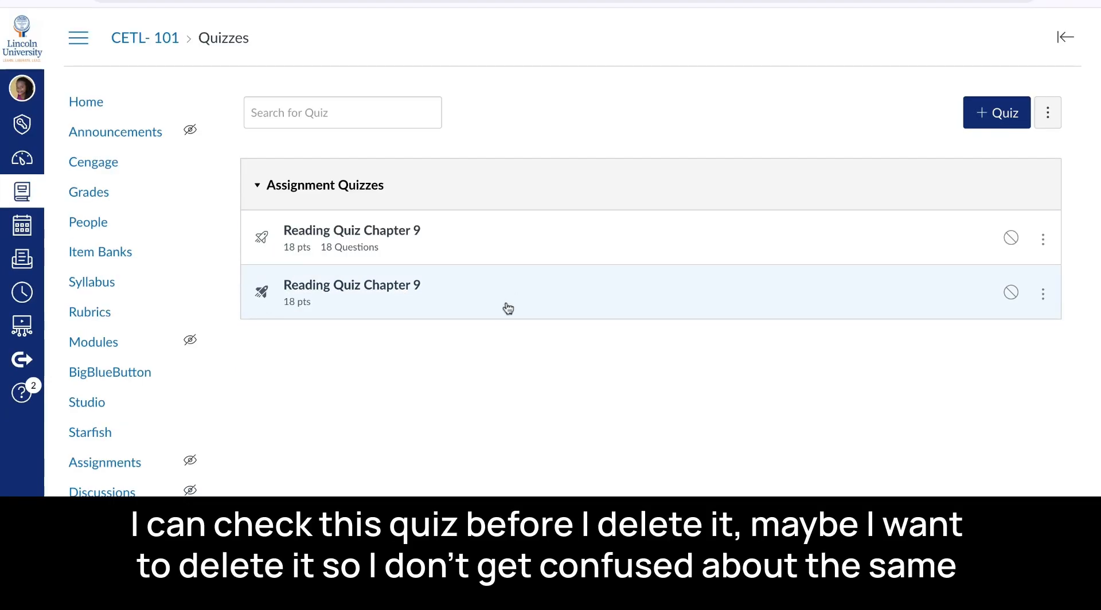
pyautogui.click(1043, 239)
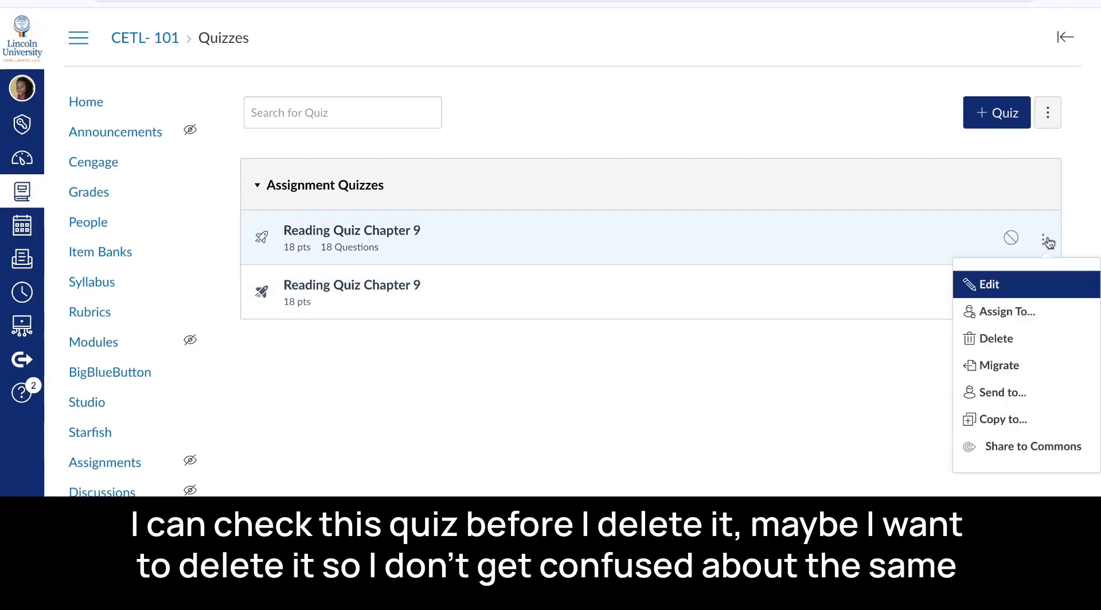
pyautogui.click(1028, 341)
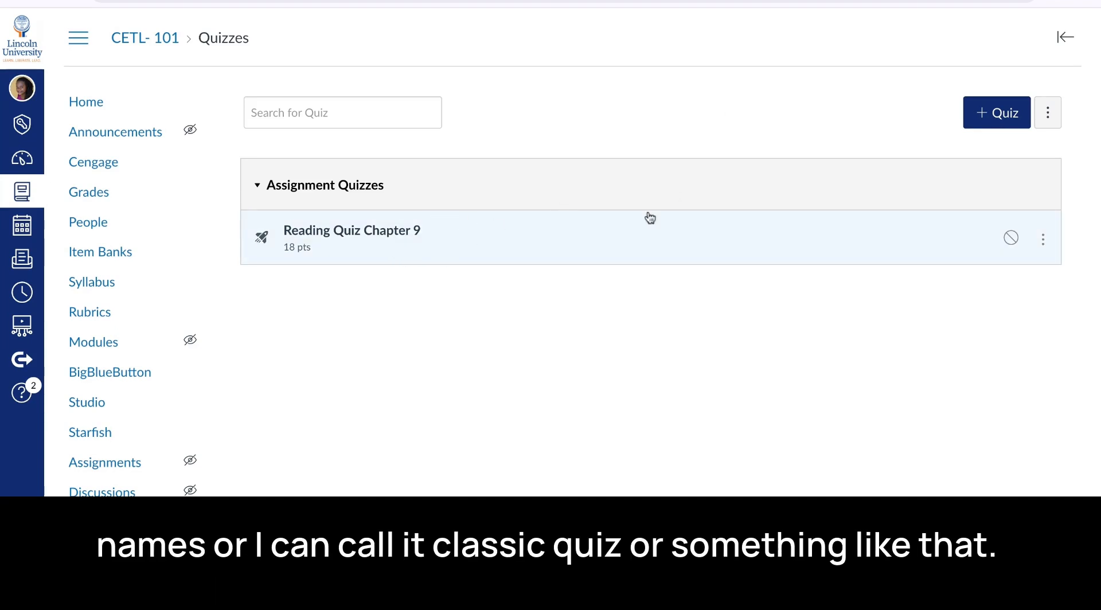
# - Open the migrated Reading Quiz Chapter 9, check its assignment settings and review its questions in the quiz builder
pyautogui.click(337, 232)
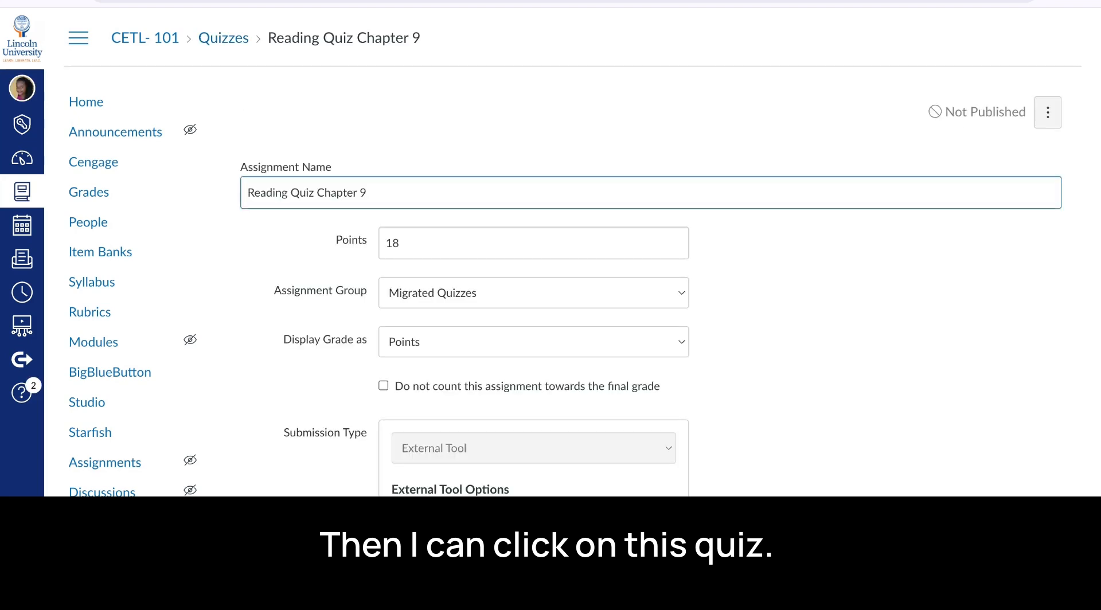
pyautogui.scroll(-3, 742, 287)
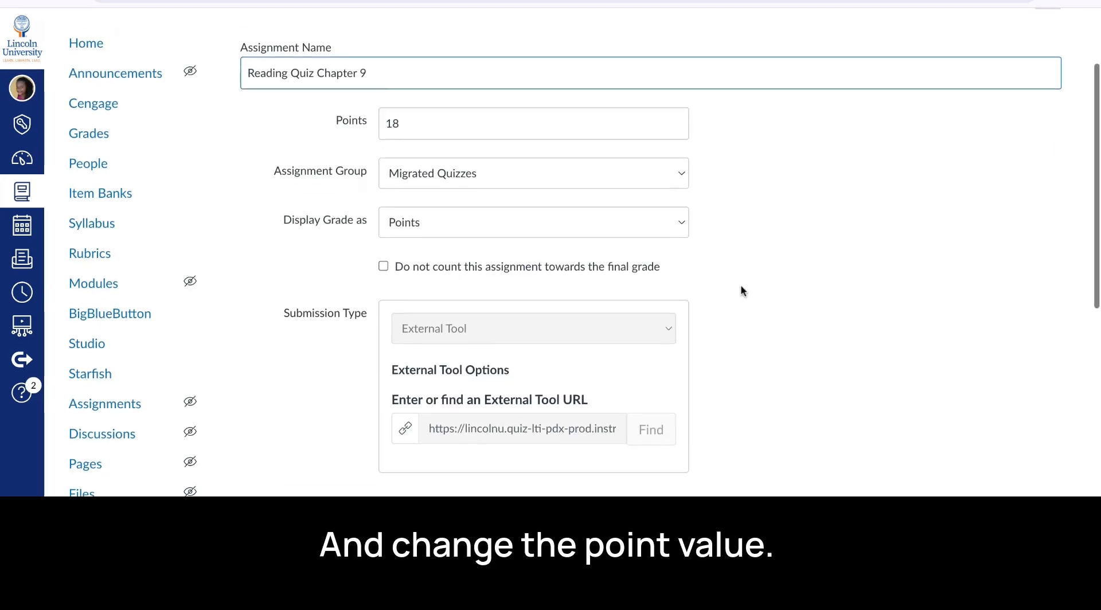
pyautogui.scroll(-9, 686, 335)
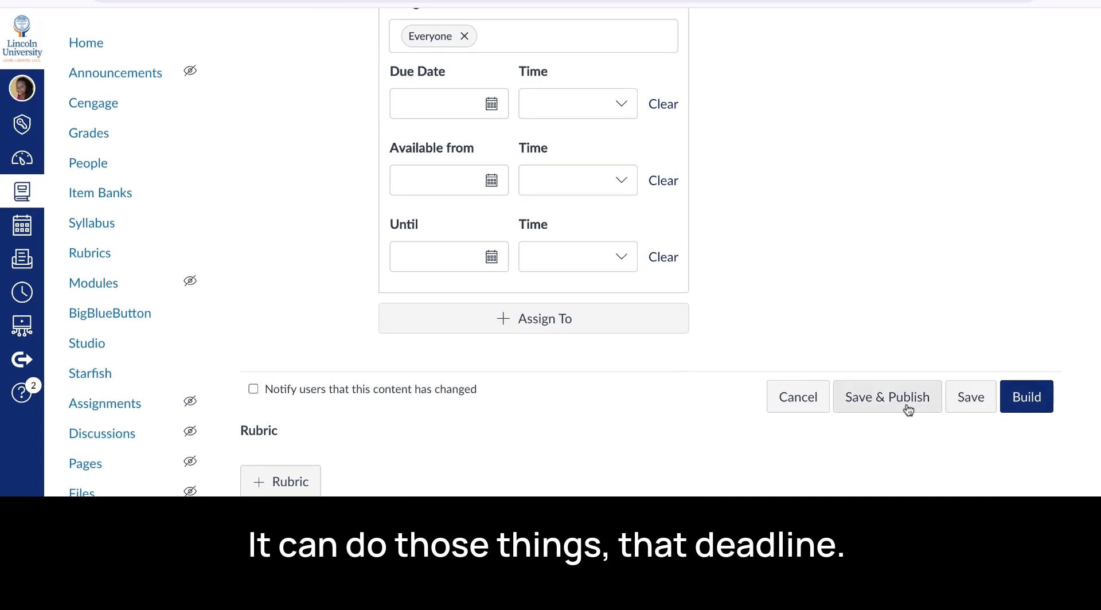
pyautogui.click(1016, 401)
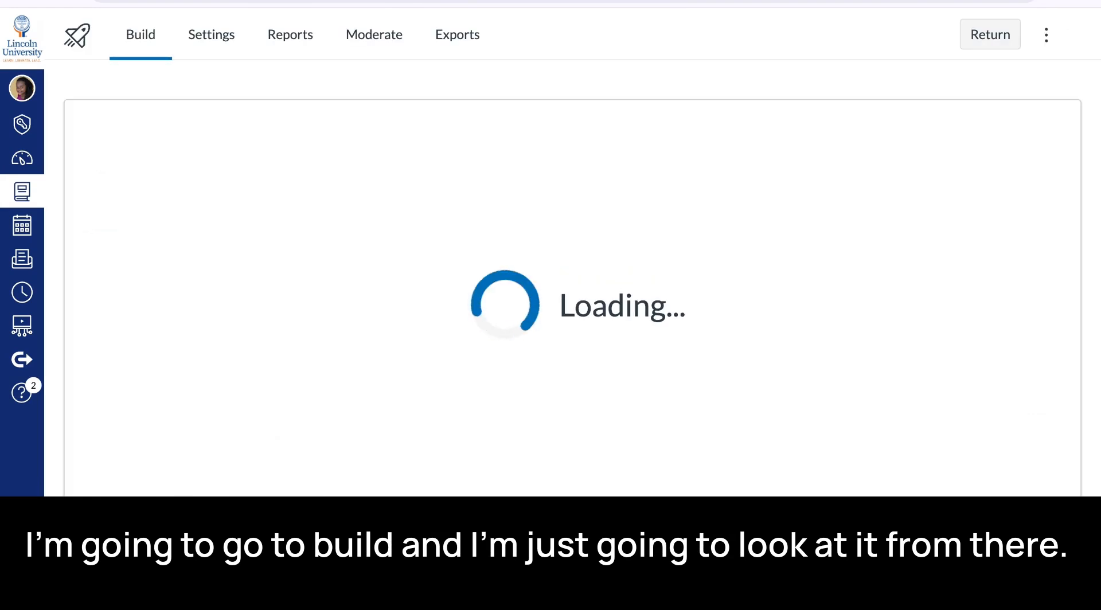
pyautogui.scroll(-15, 860, 403)
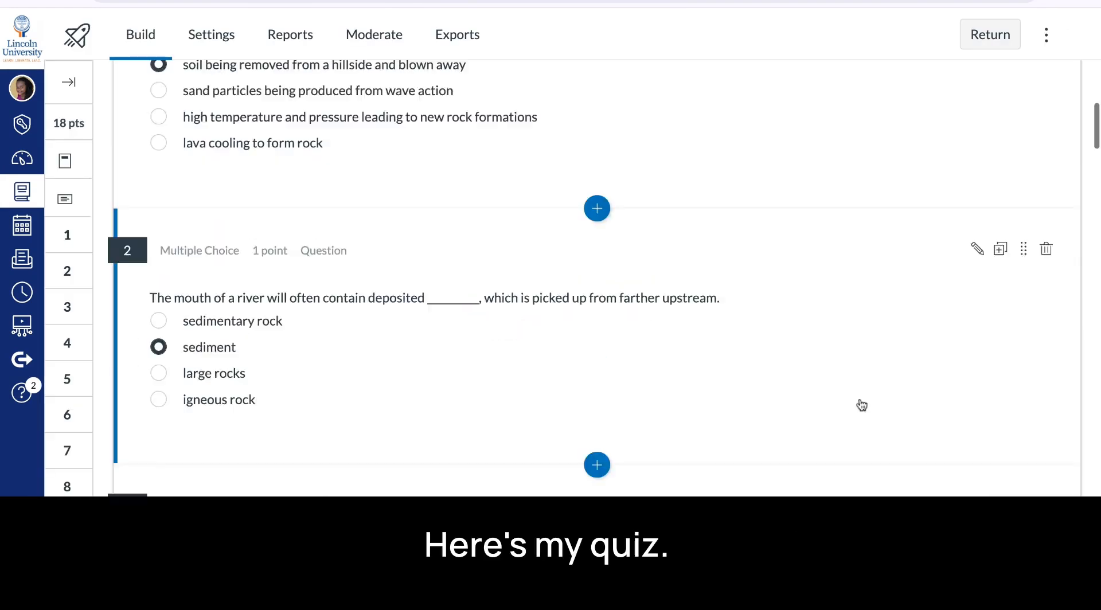
pyautogui.scroll(-20, 597, 275)
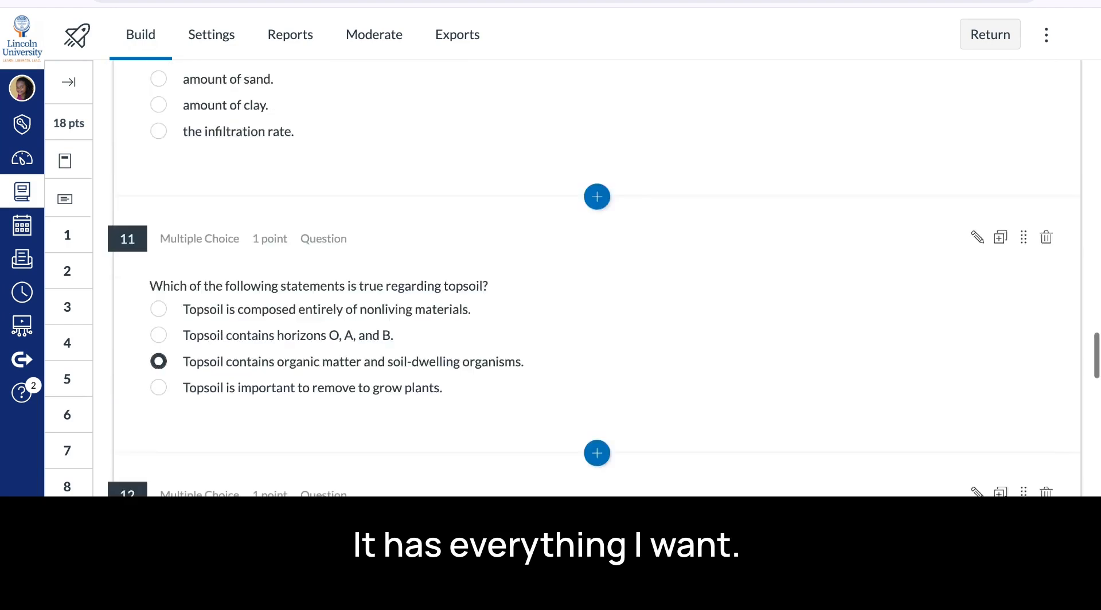
pyautogui.scroll(20, 596, 275)
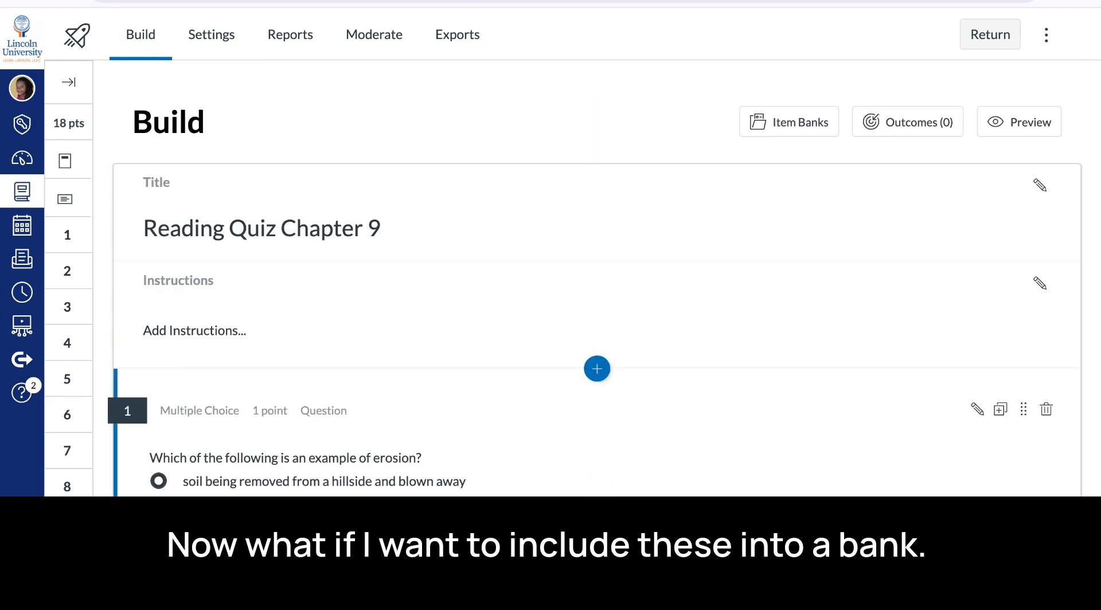
# - Open question 1 of the quiz for editing and start adding it to an item bank from its item banking options
pyautogui.click(811, 120)
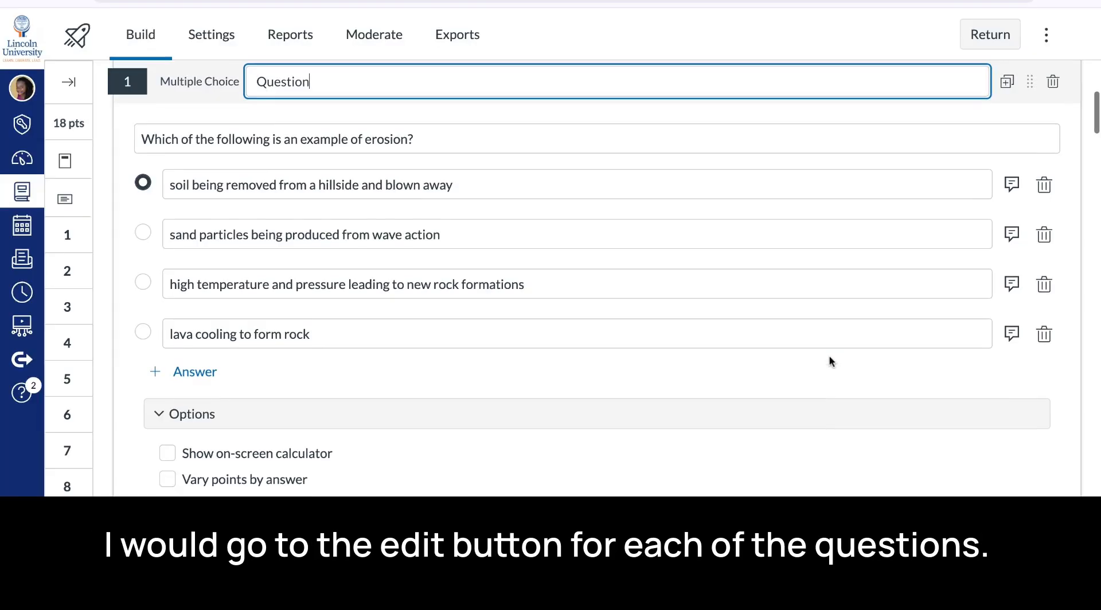
pyautogui.scroll(-3, 828, 359)
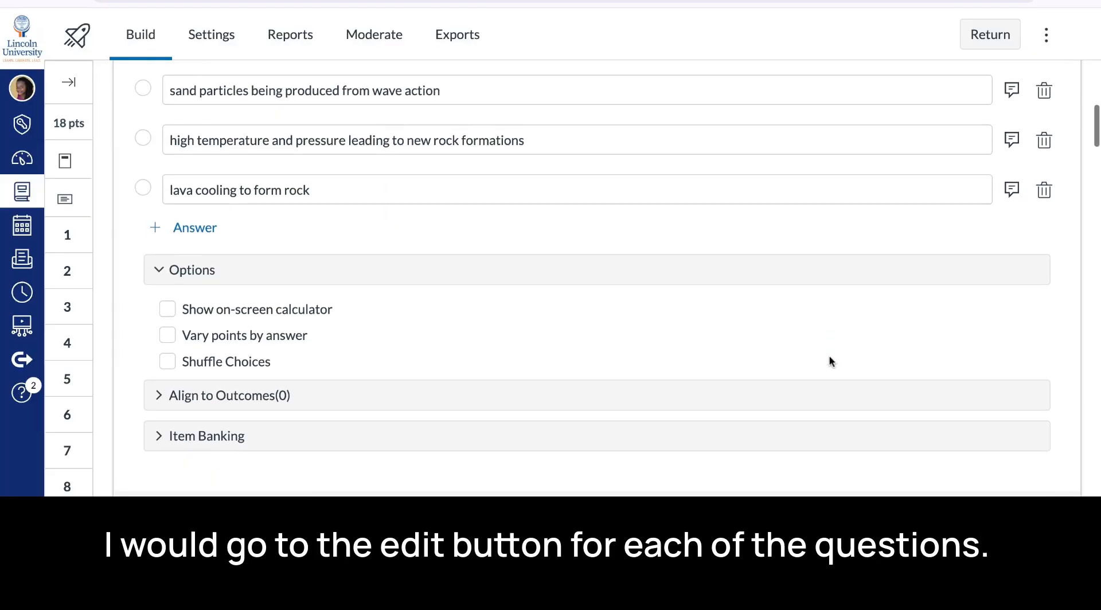
pyautogui.click(209, 434)
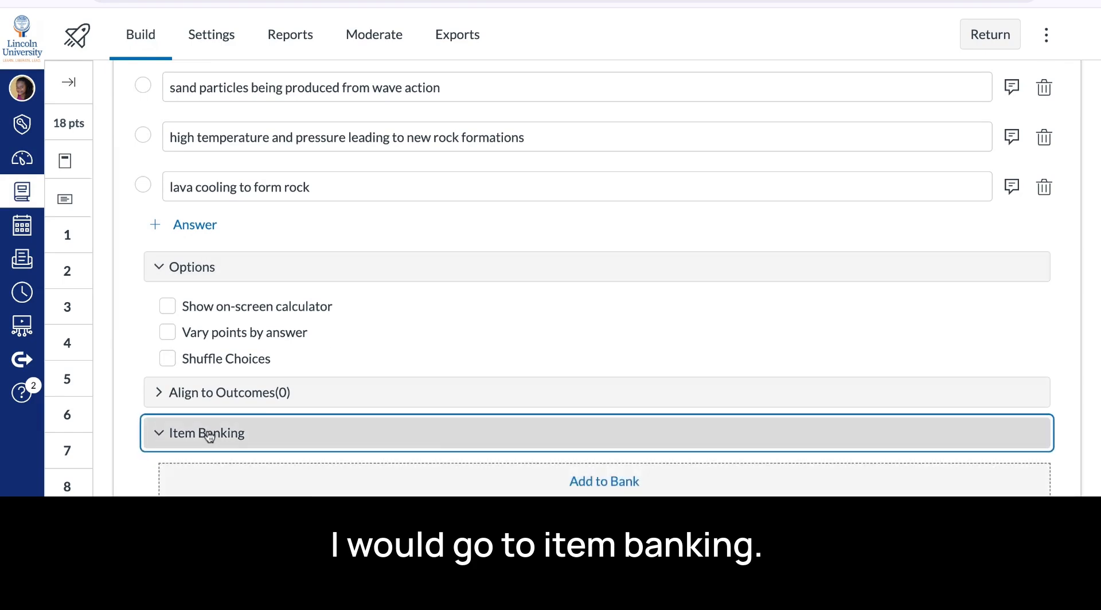
pyautogui.scroll(-3, 209, 434)
pyautogui.click(603, 321)
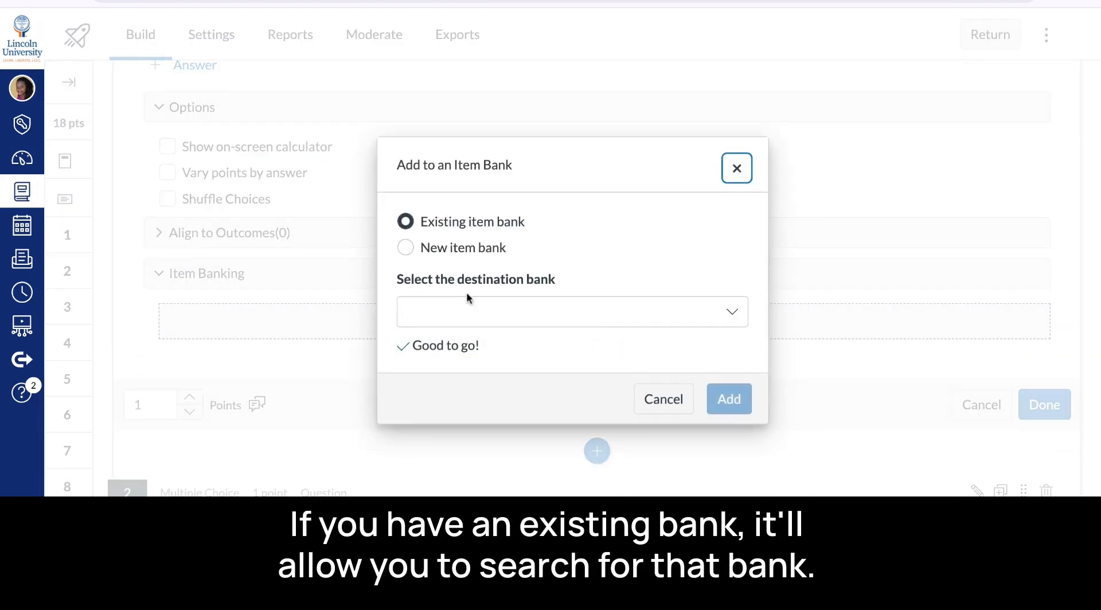
# - Add question 1 to a new item bank titled "Testing this bank October 22"
pyautogui.click(546, 309)
pyautogui.click(556, 319)
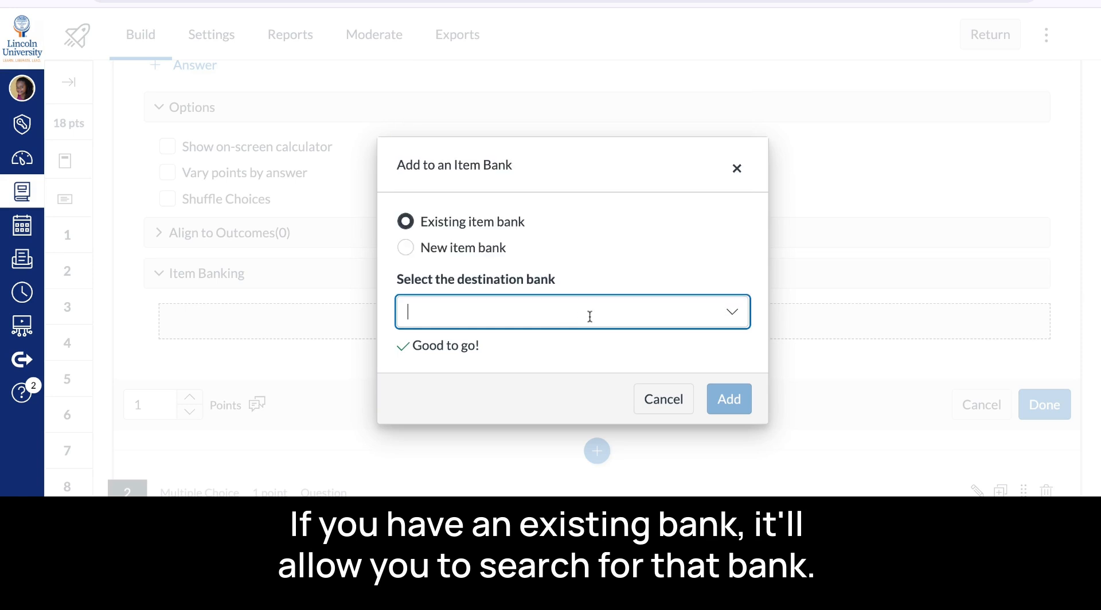
pyautogui.click(405, 249)
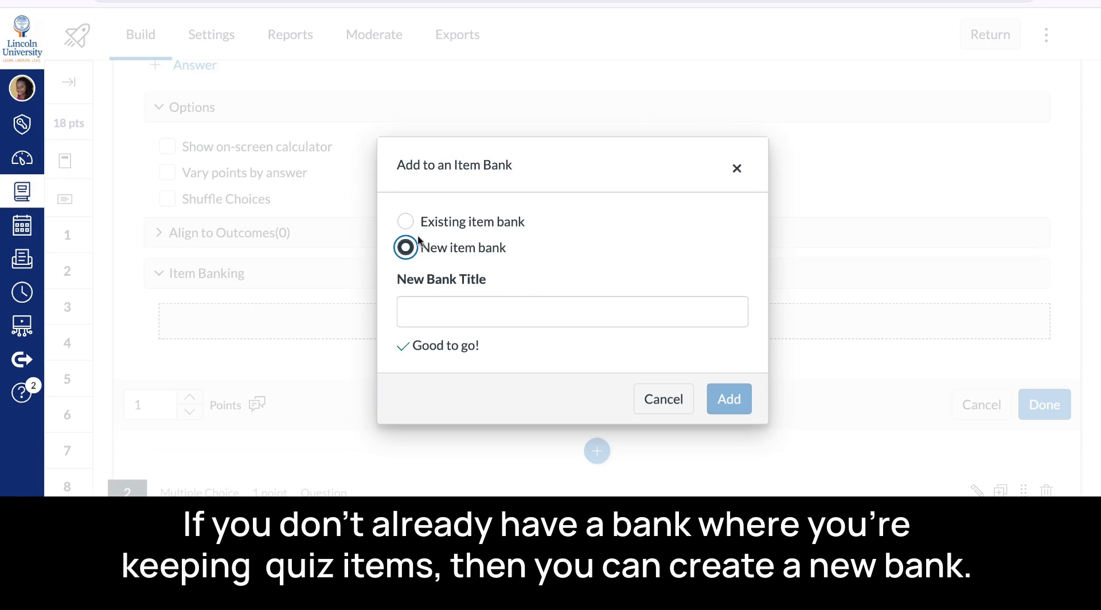
pyautogui.click(405, 224)
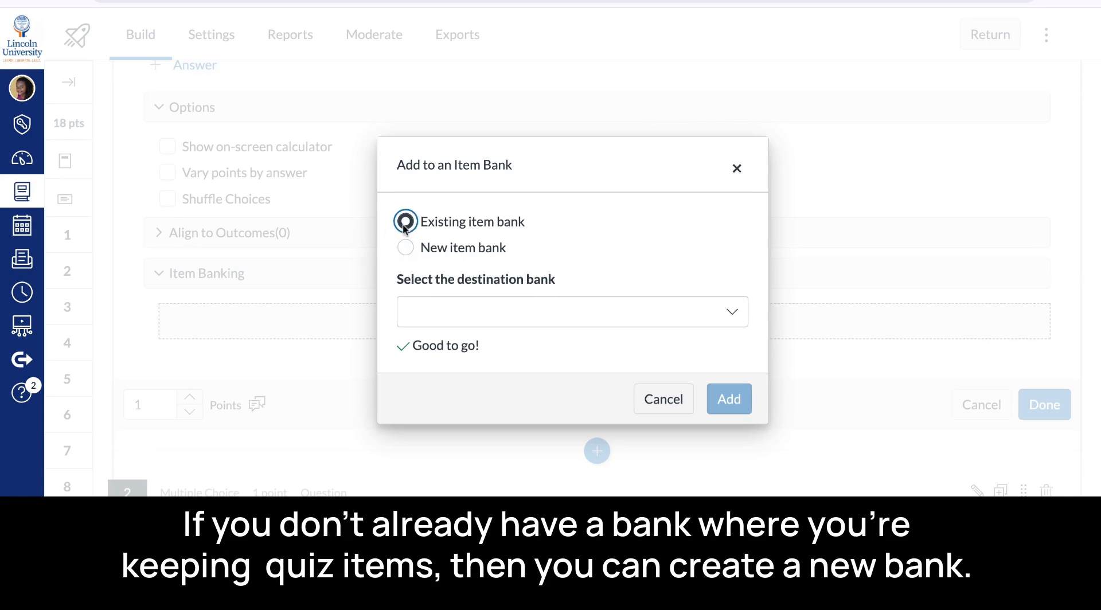
pyautogui.click(406, 248)
pyautogui.write('Tes')
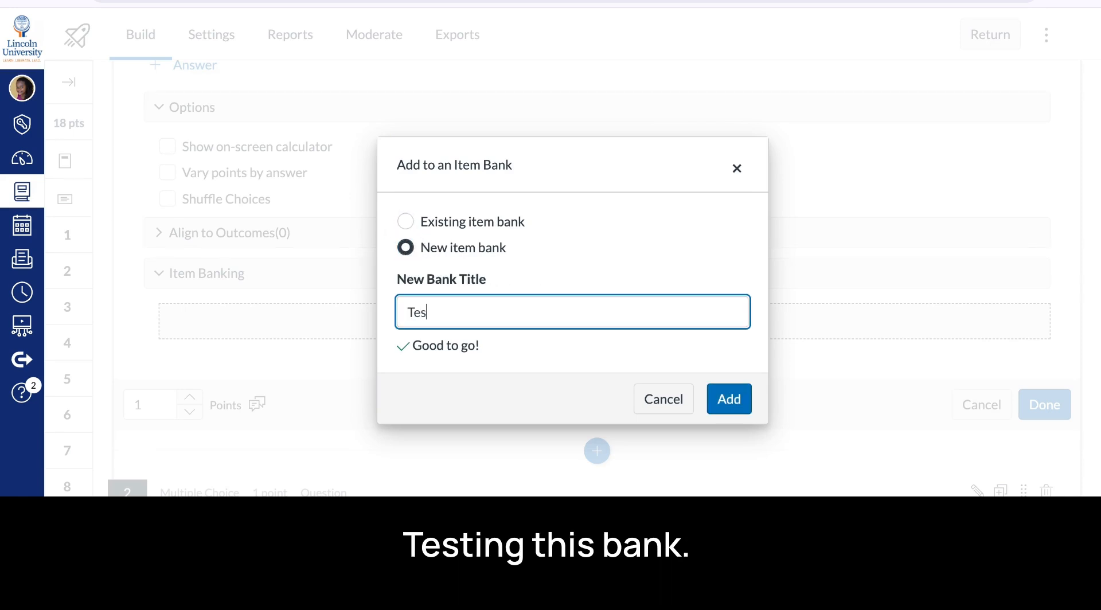
pyautogui.write('ting this bank October')
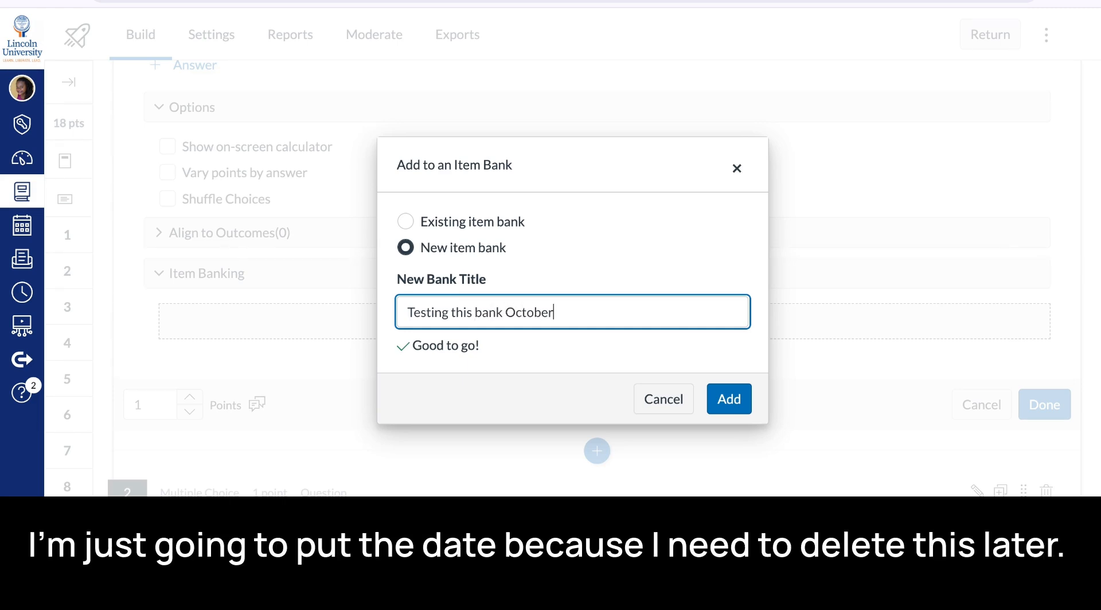
pyautogui.write(' 22')
pyautogui.click(728, 399)
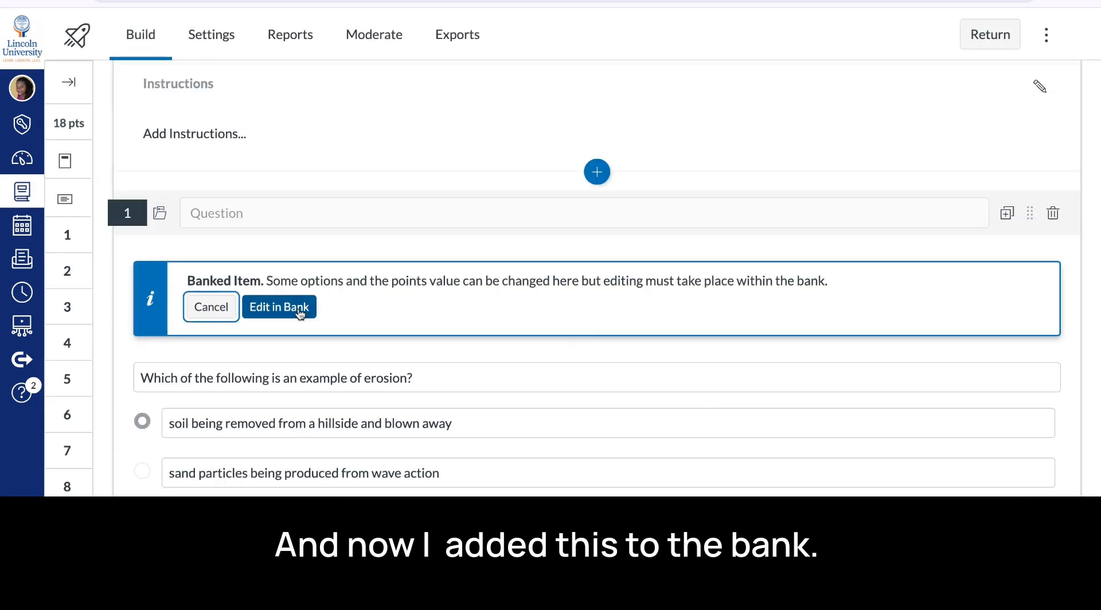
# - Edit question 1 in its bank and replace its title with the question text "Which of the following is an example of erosion?"
pyautogui.click(295, 315)
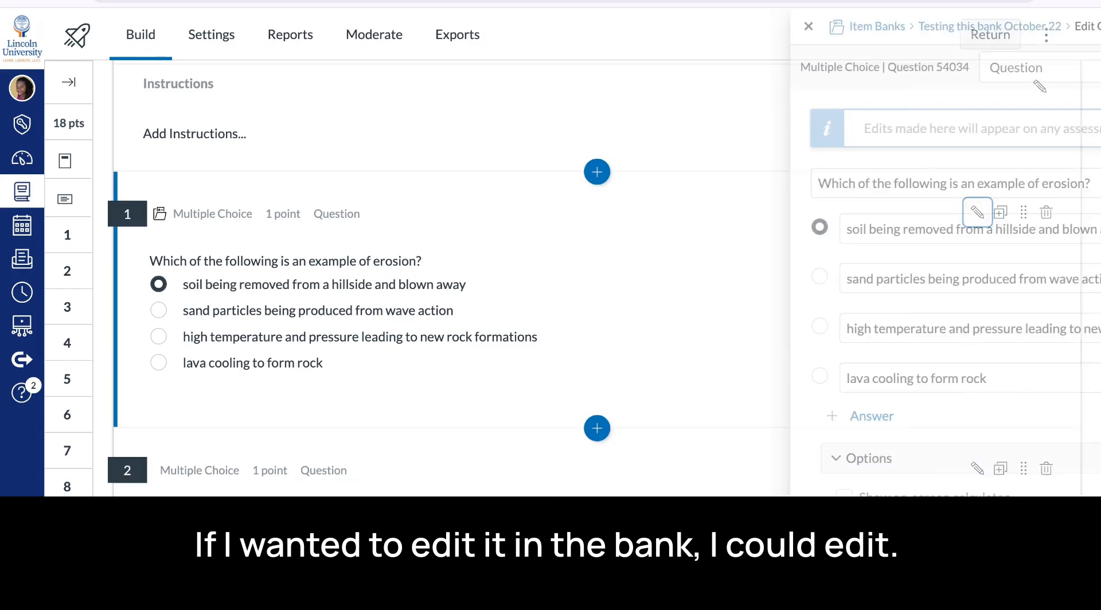
pyautogui.scroll(-3, 671, 230)
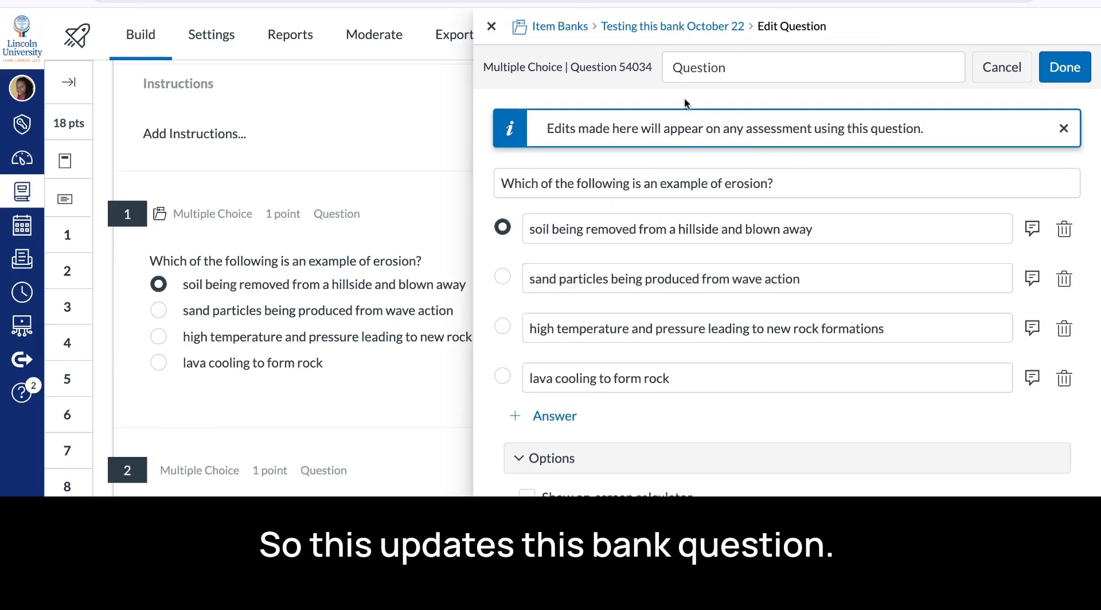
pyautogui.doubleClick(745, 72)
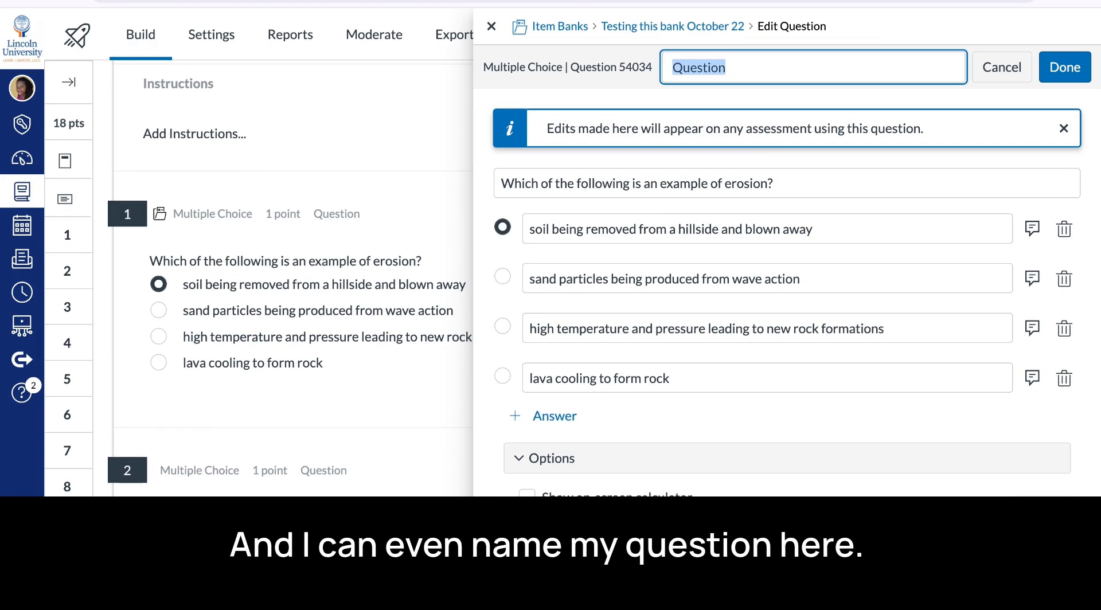
pyautogui.click(623, 67)
pyautogui.doubleClick(758, 67)
pyautogui.press('BackSpace')
pyautogui.click(774, 180)
pyautogui.moveTo(792, 268); pyautogui.dragTo(505, 266)
pyautogui.hotkey('ctrl', 'c')
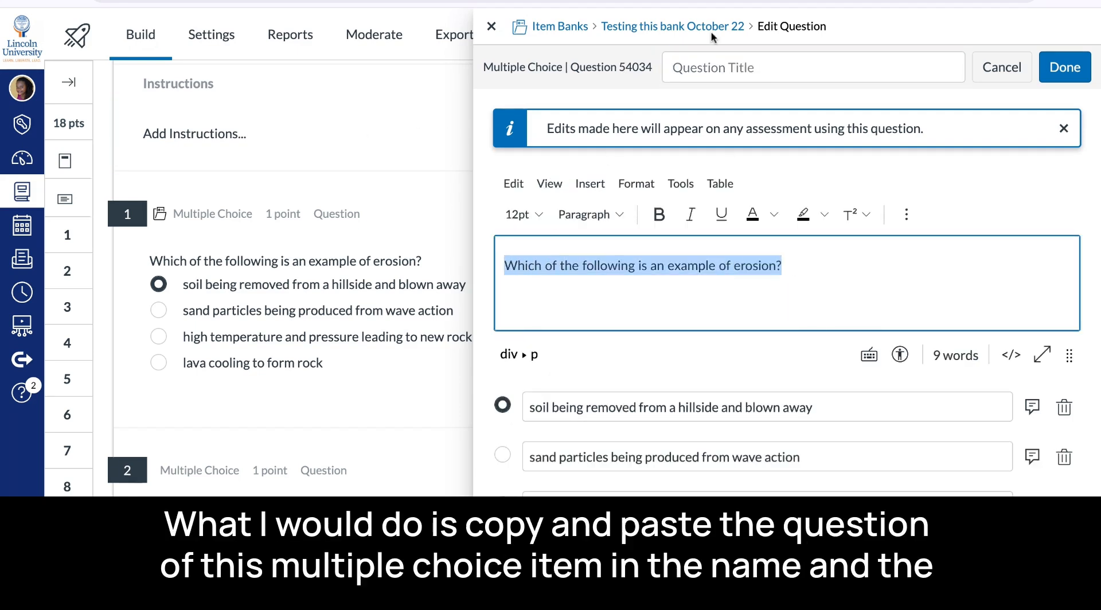
pyautogui.click(753, 70)
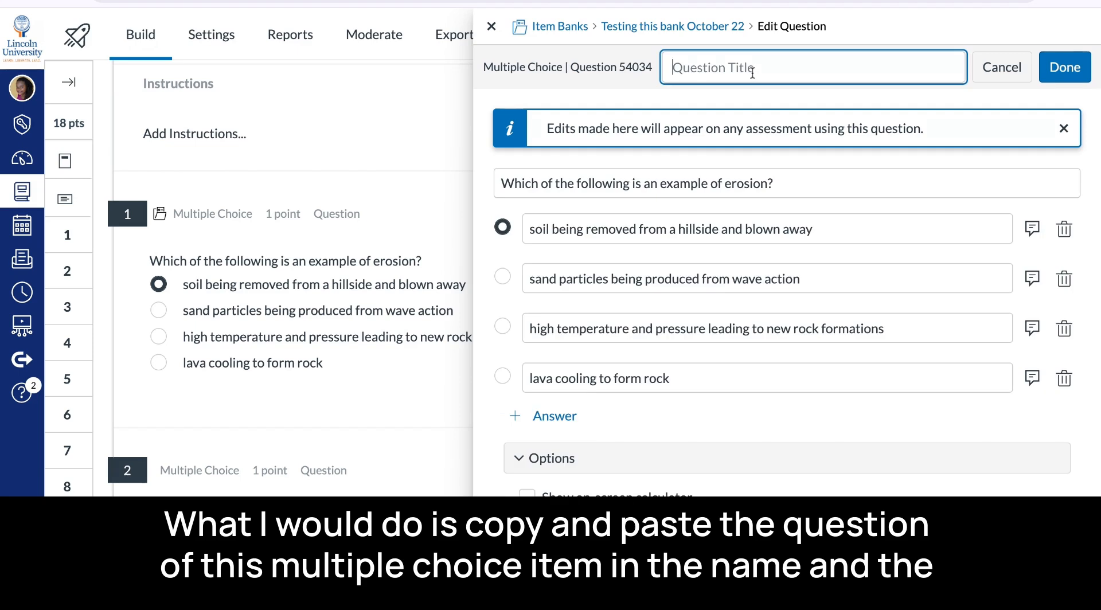
pyautogui.hotkey('ctrl', 'v')
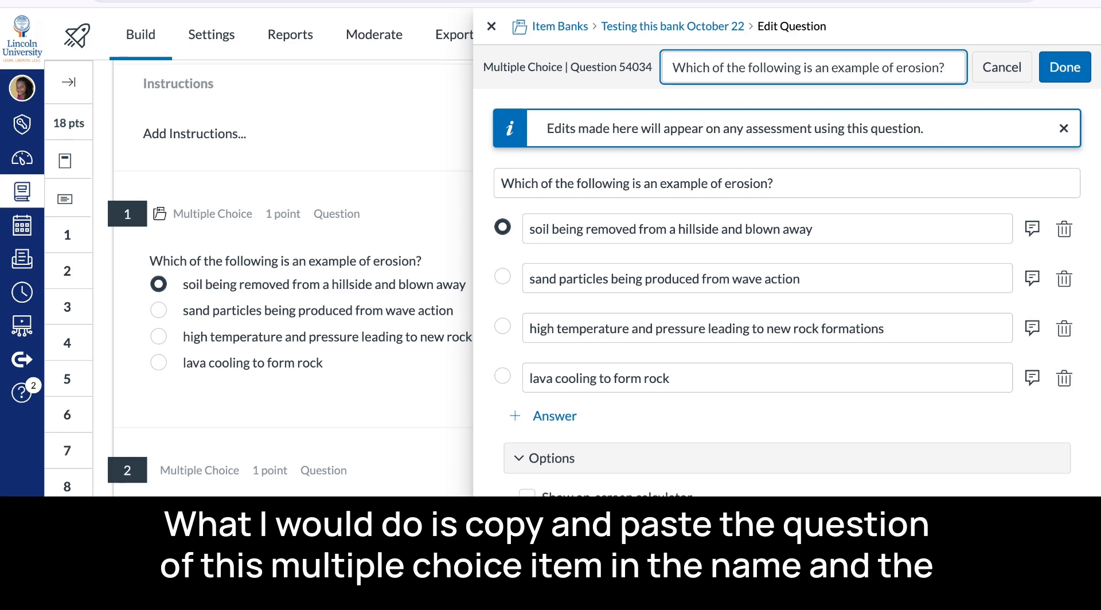
# - Check the outcome alignment options of the banked erosion question, save the question and close the item bank
pyautogui.tripleClick(672, 67)
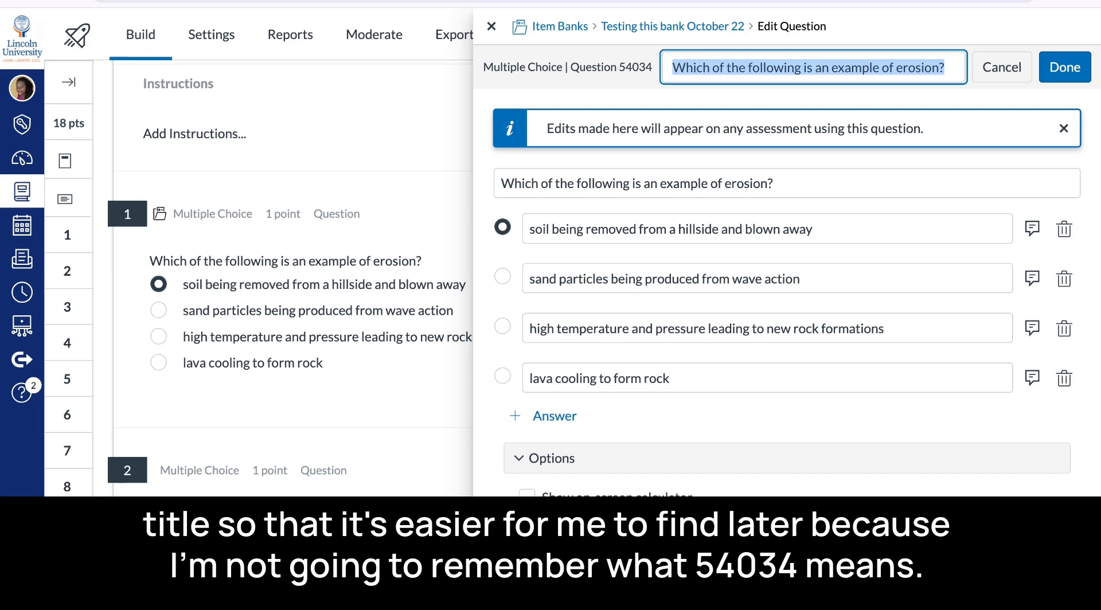
pyautogui.doubleClick(621, 67)
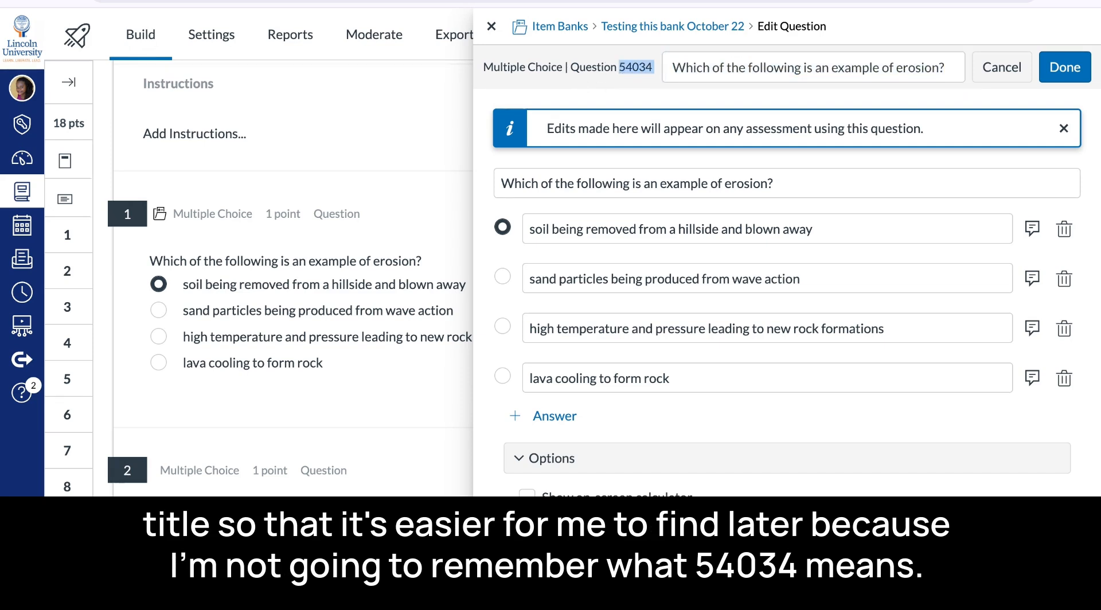
pyautogui.scroll(-4, 925, 283)
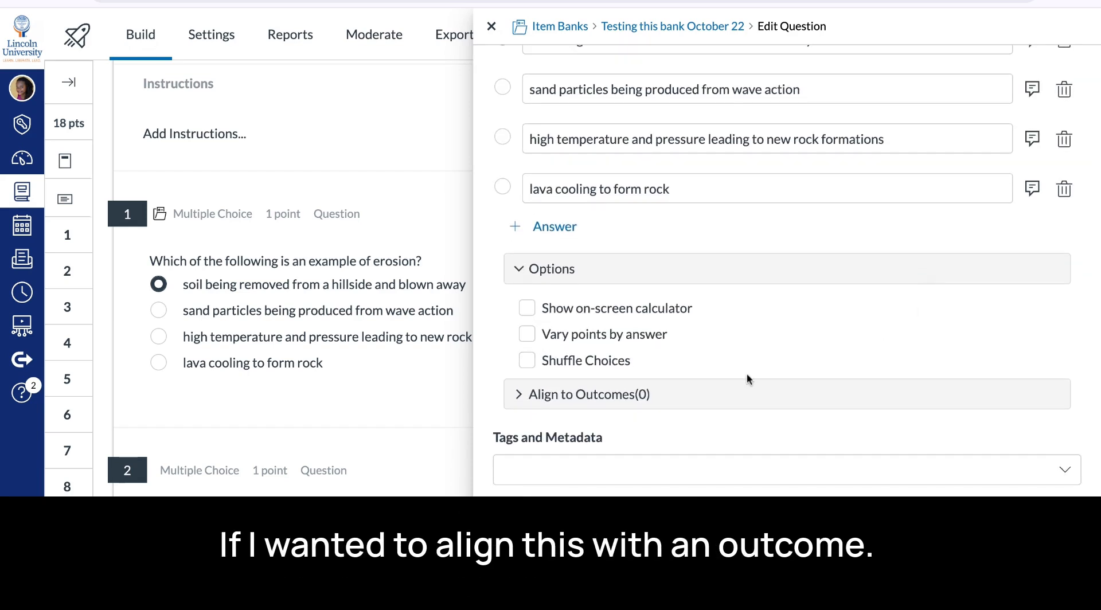
pyautogui.click(519, 405)
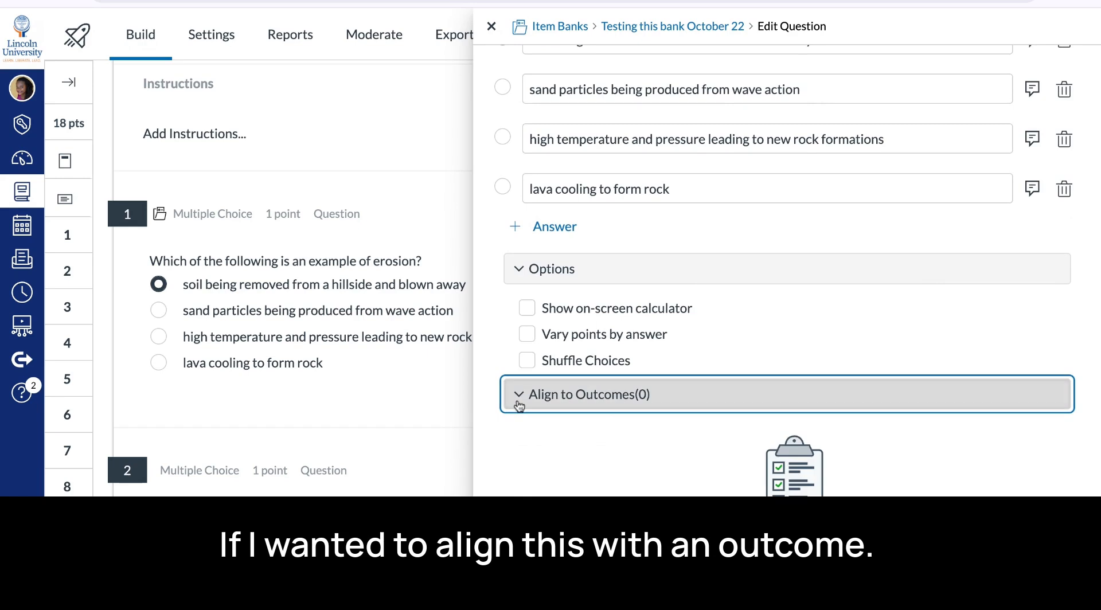
pyautogui.click(519, 405)
pyautogui.scroll(4, 618, 453)
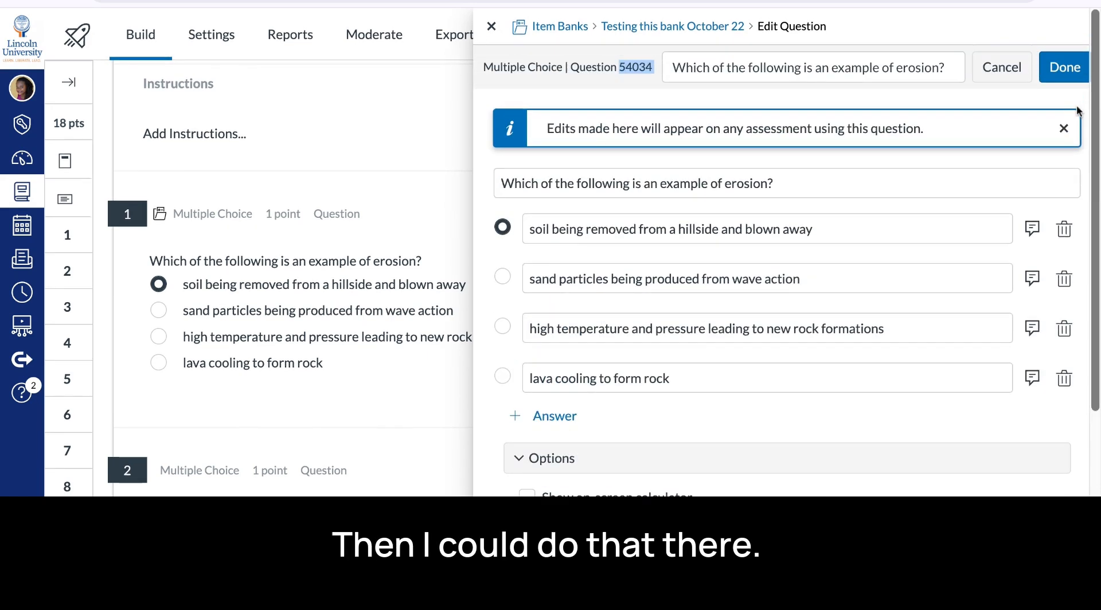
pyautogui.click(1064, 70)
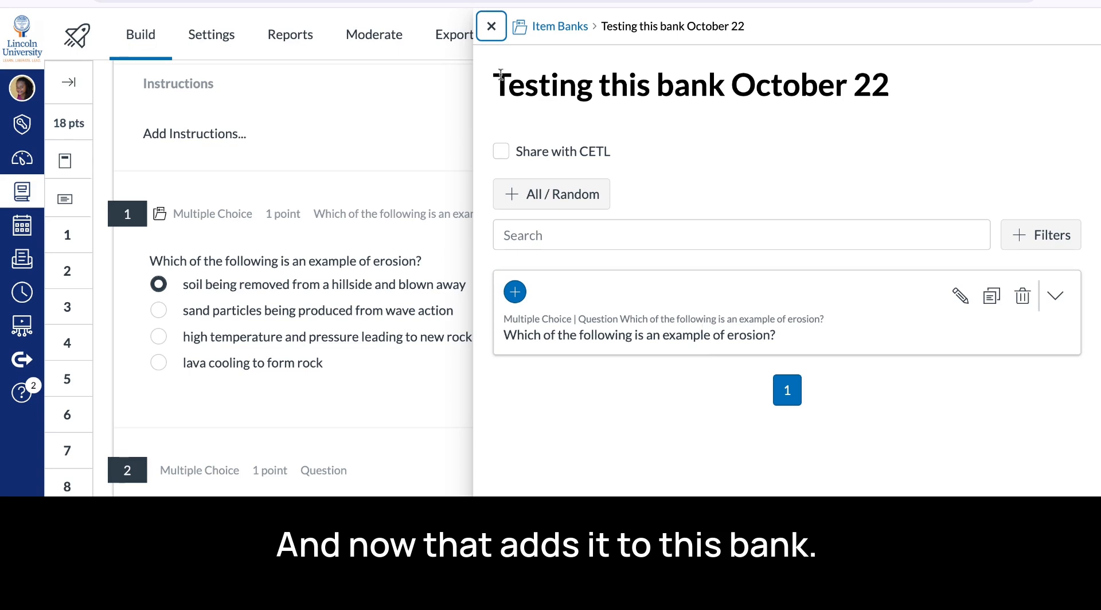
pyautogui.click(491, 26)
# - Add question 2, about the mouth of a river, to the existing item bank "Testing this bank October 22"
pyautogui.scroll(-5, 373, 264)
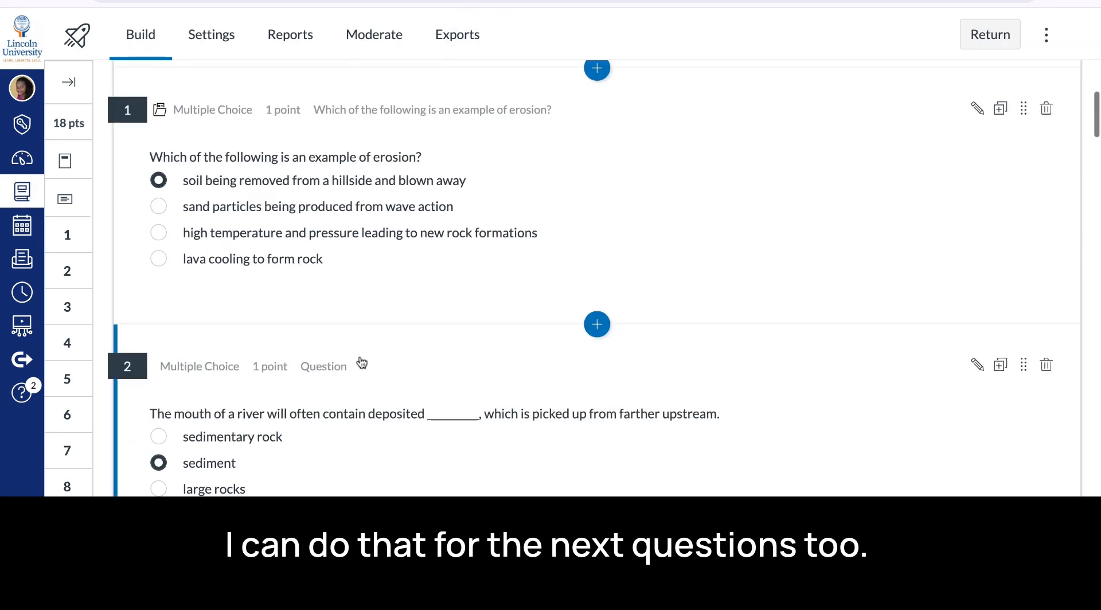
pyautogui.scroll(-2, 361, 364)
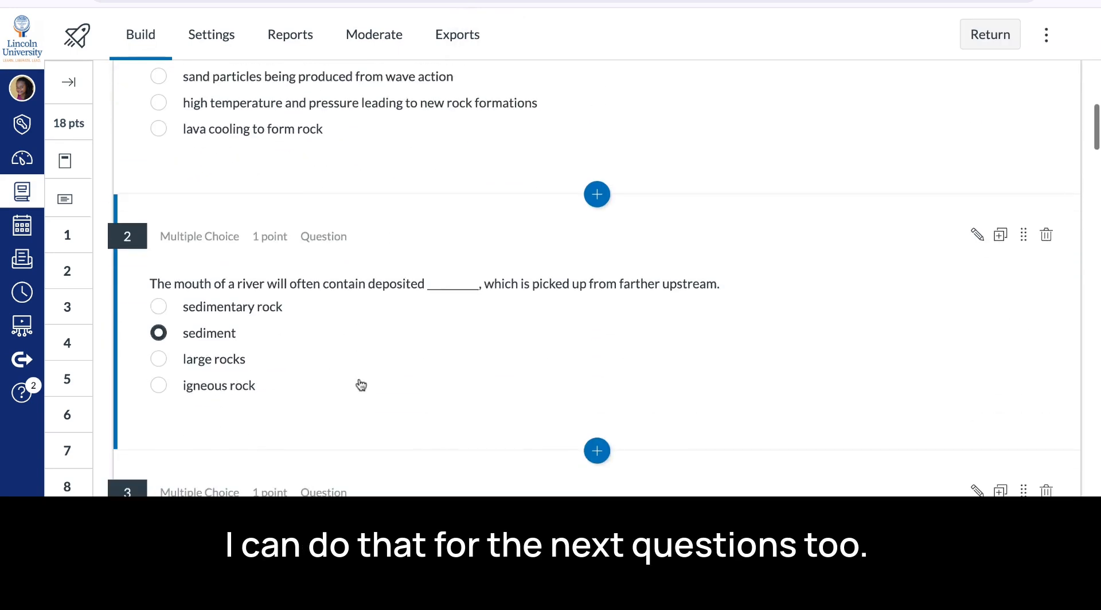
pyautogui.click(976, 235)
pyautogui.scroll(-7, 607, 339)
pyautogui.click(592, 357)
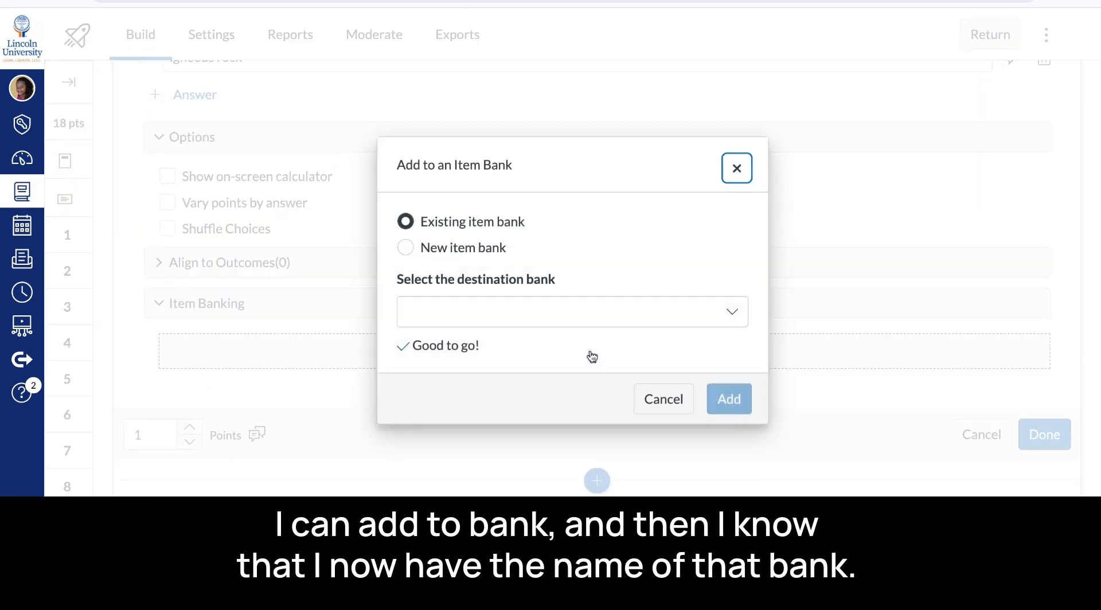
pyautogui.click(406, 247)
pyautogui.click(451, 314)
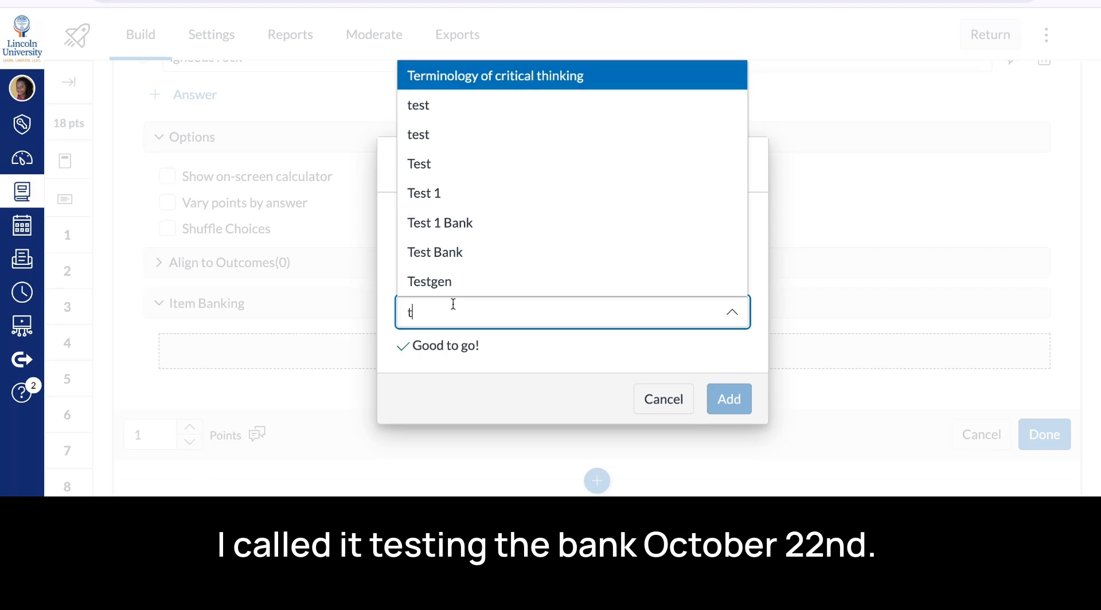
pyautogui.write('estin')
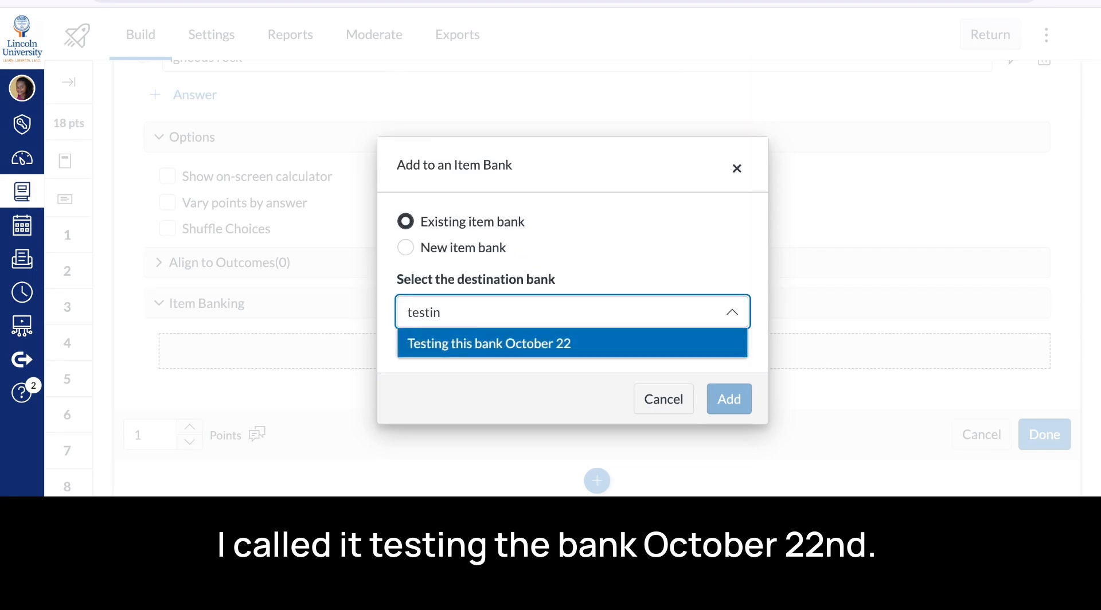
pyautogui.click(531, 347)
pyautogui.click(728, 398)
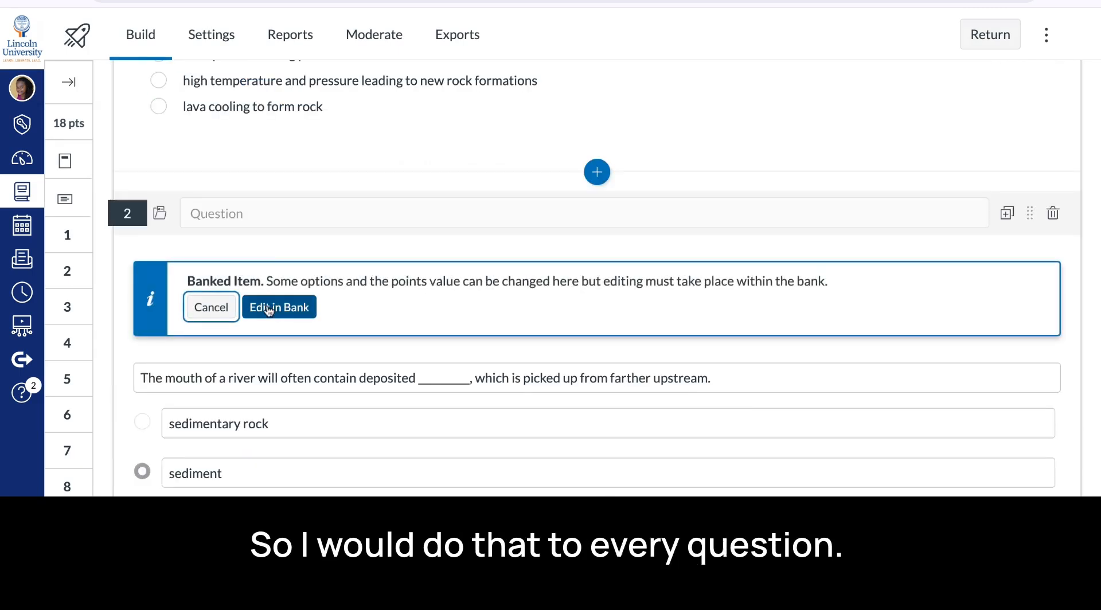
# - Open question 2 in its bank to examine its title field, finish without editing it, review the bank's questions and close the bank
pyautogui.click(292, 313)
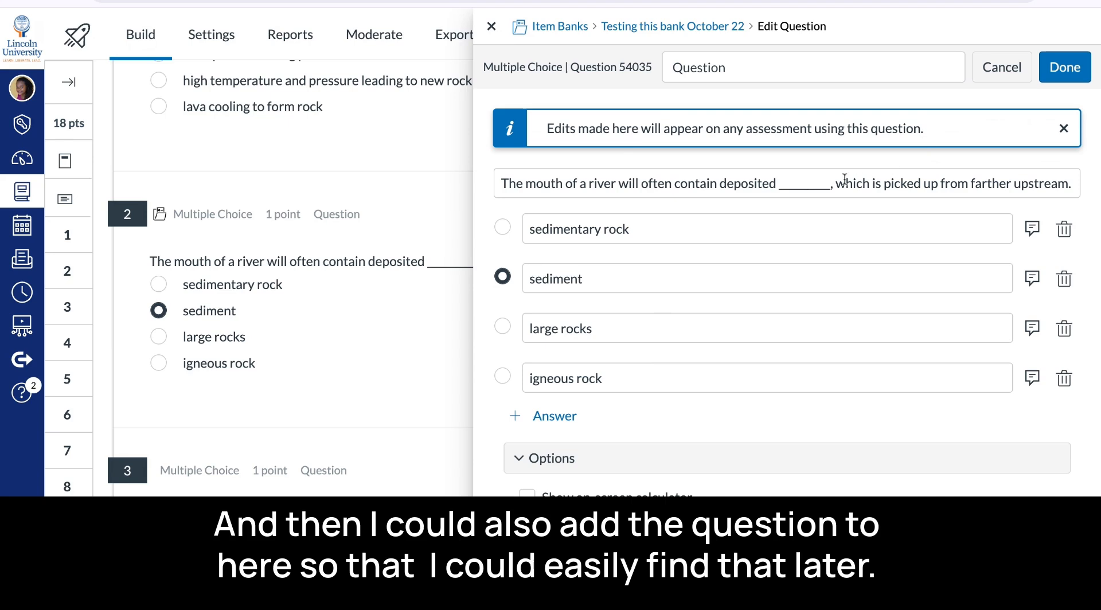
pyautogui.click(724, 67)
pyautogui.doubleClick(763, 68)
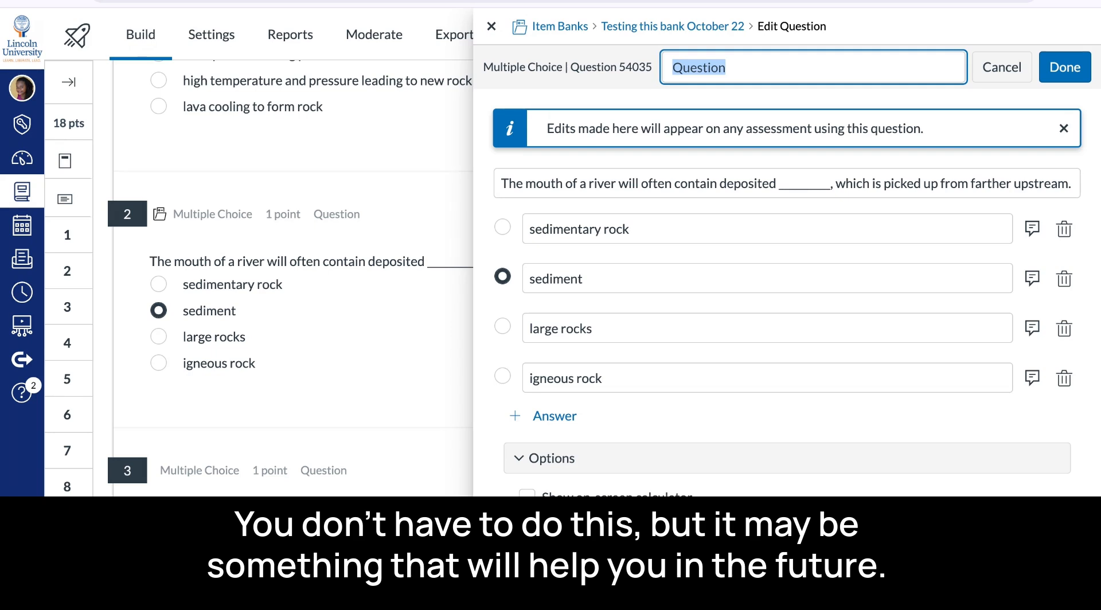
pyautogui.click(1067, 68)
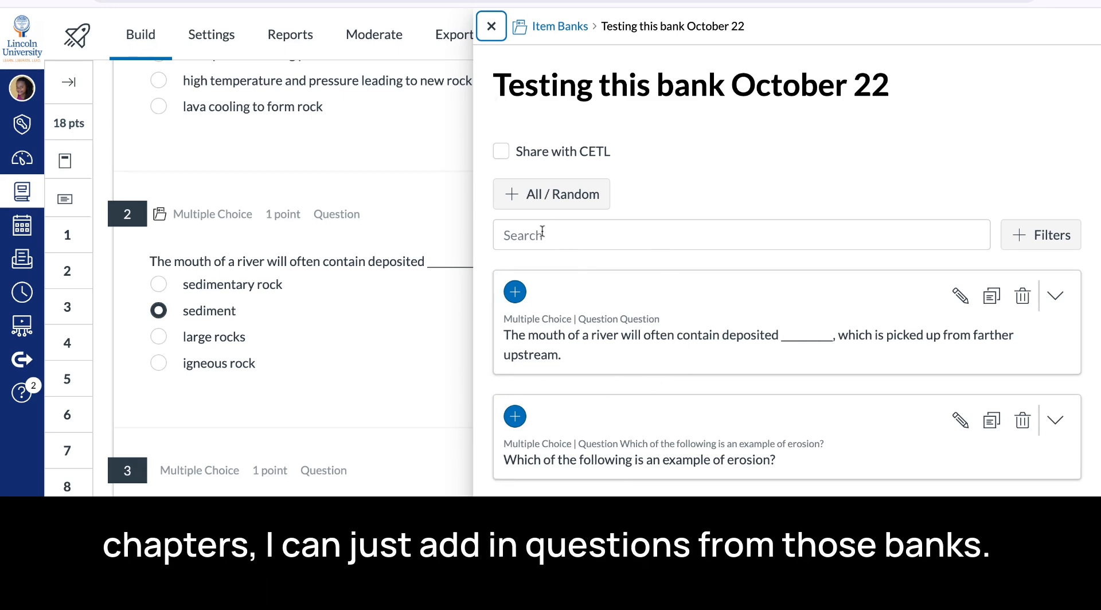
pyautogui.click(491, 25)
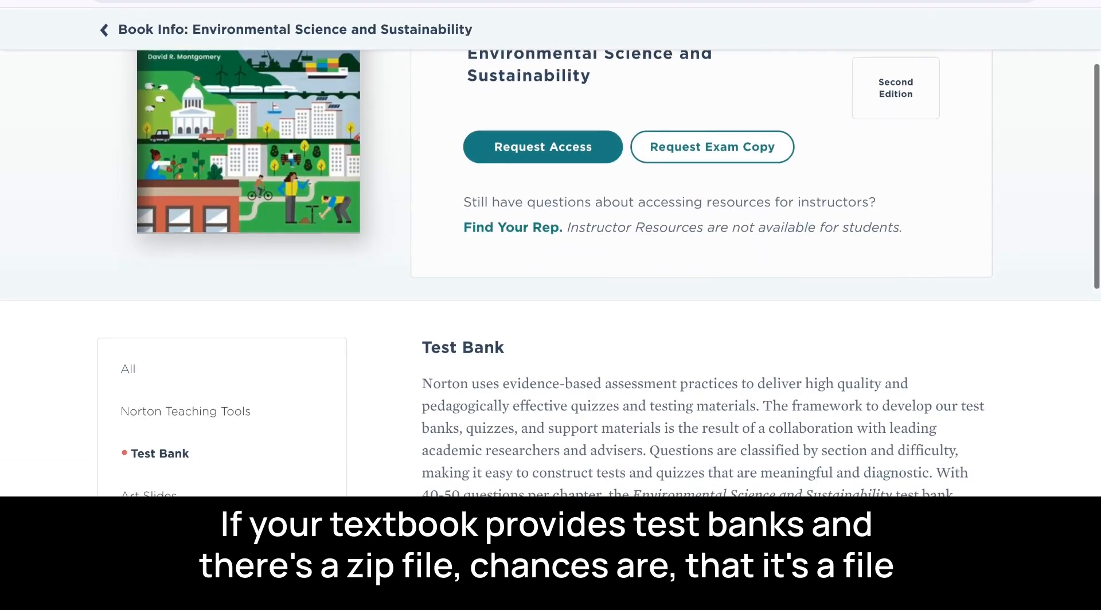
# - Look over the textbook's Instructor Resources page and highlight the contact e-mail on the Center for Excellence in Teaching and Learning page
pyautogui.scroll(-3, 550, 252)
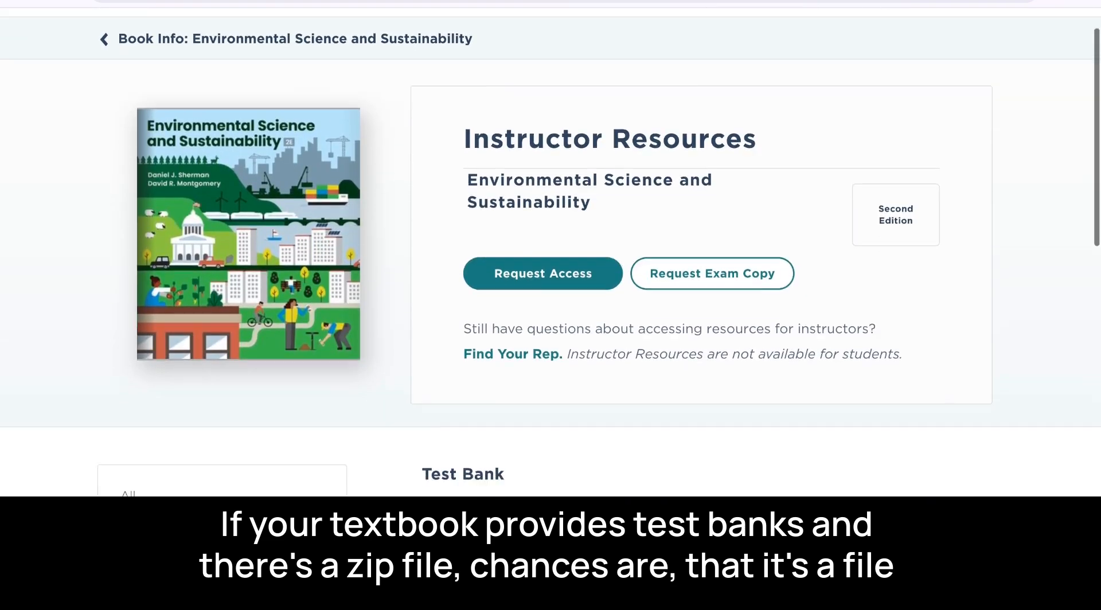
pyautogui.scroll(-2, 551, 273)
pyautogui.scroll(2, 551, 273)
pyautogui.scroll(3, 551, 273)
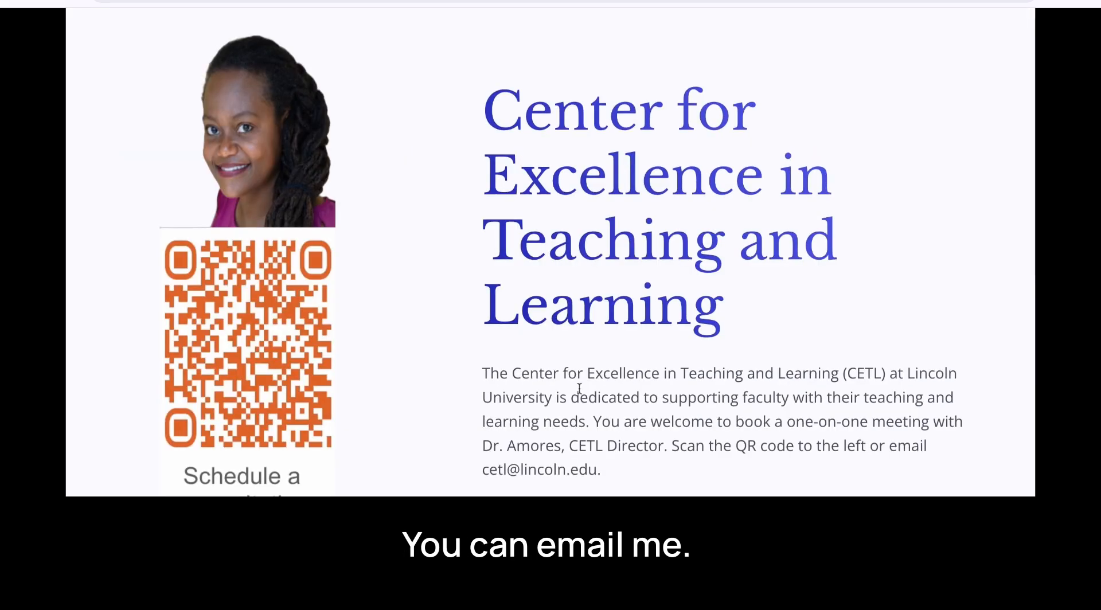
pyautogui.moveTo(606, 470); pyautogui.dragTo(482, 470)
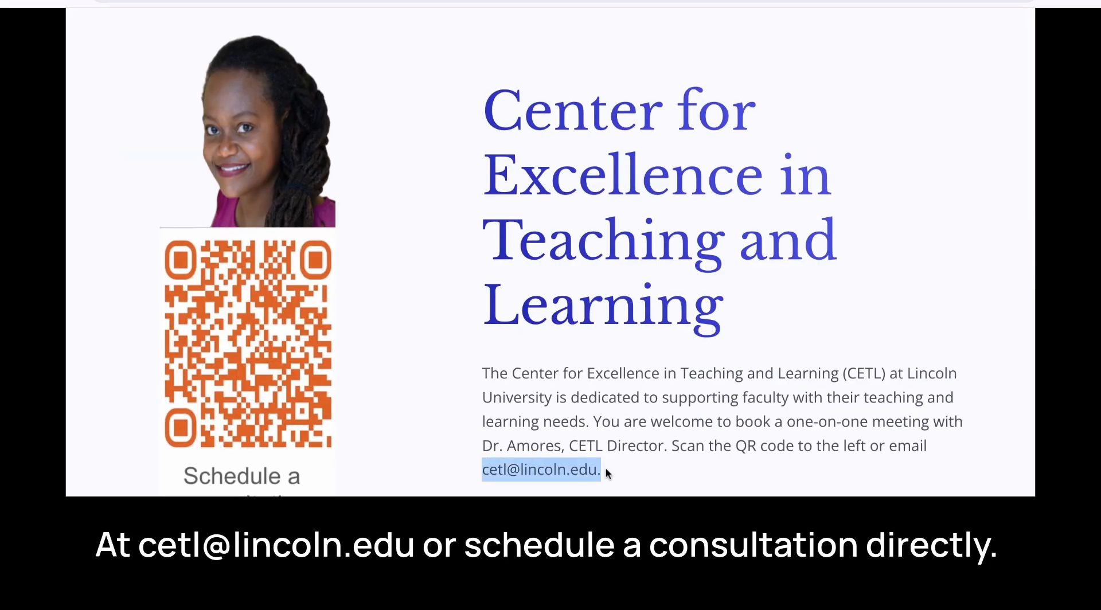